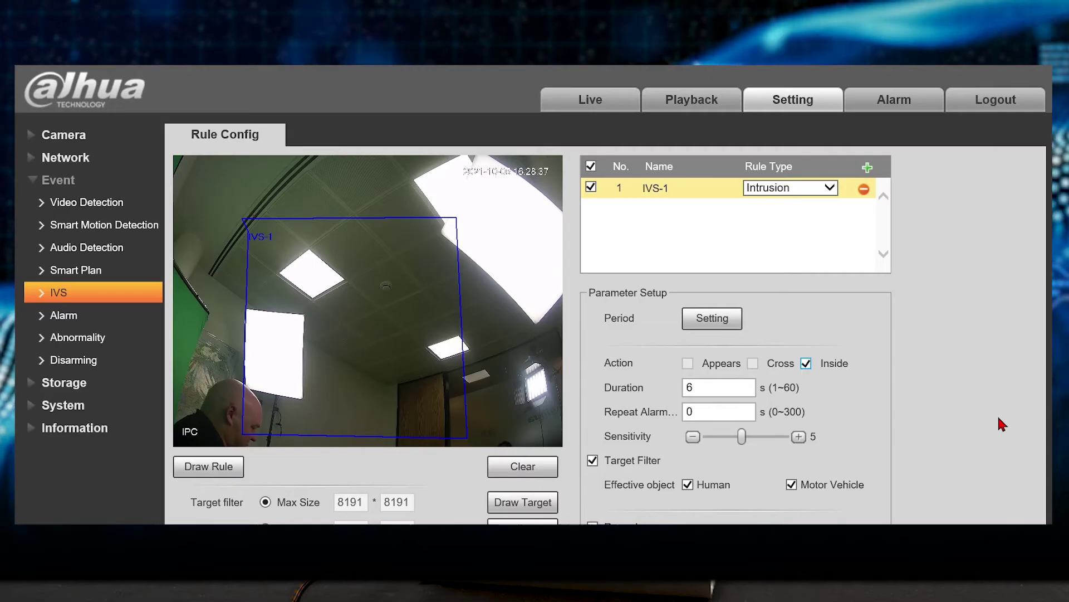
- Set the IVS-1 intrusion rule's duration to 10 s
{"action": "scroll", "coordinate": [998, 425], "scroll_direction": "down", "scroll_amount": 3}
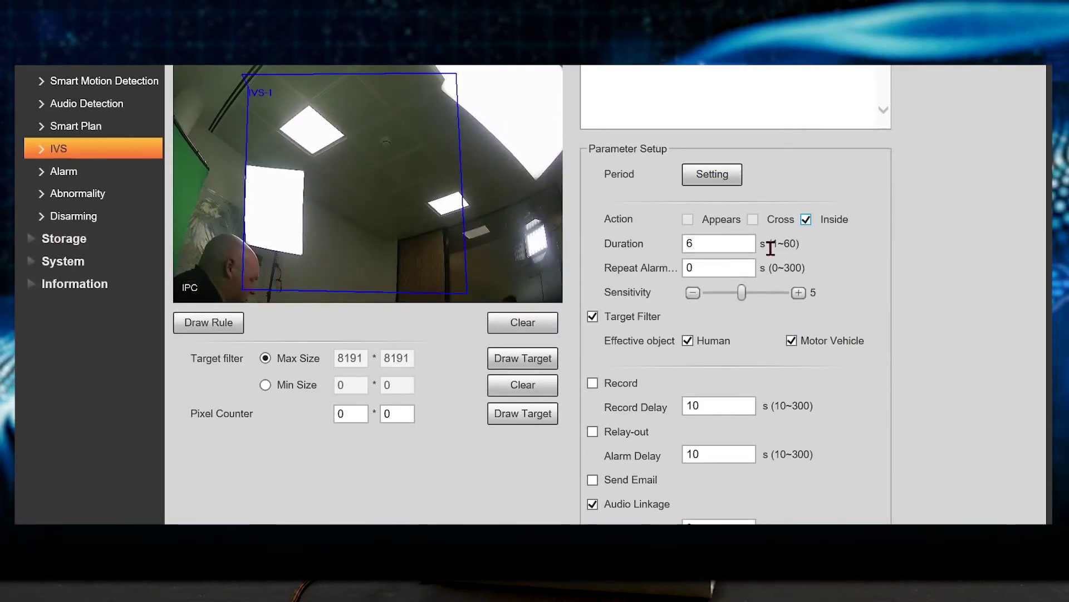
{"action": "double_click", "coordinate": [720, 243]}
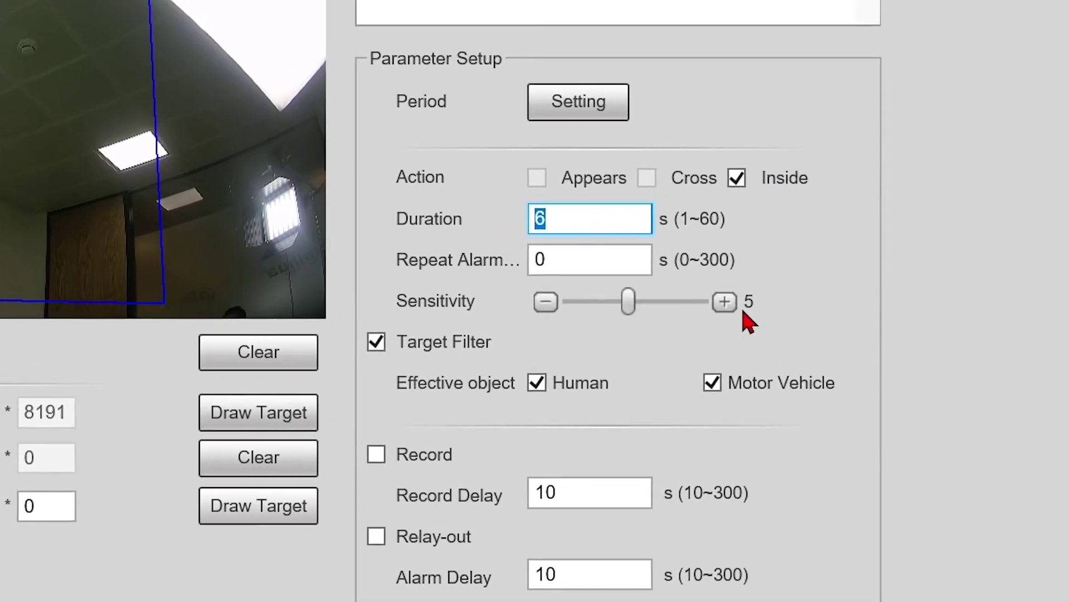
{"action": "type", "text": "10"}
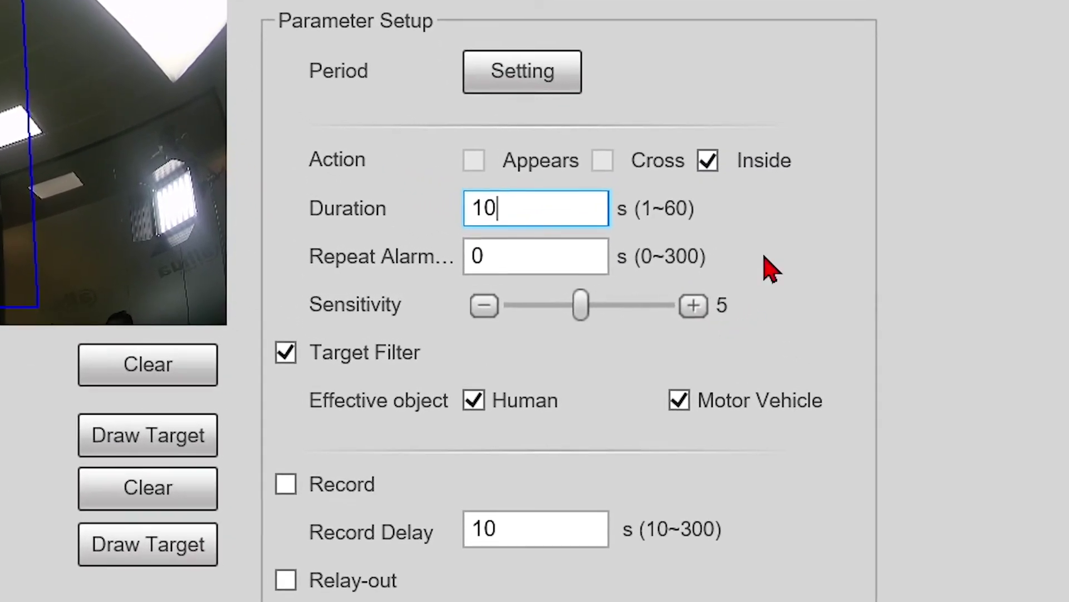
{"action": "double_click", "coordinate": [561, 243]}
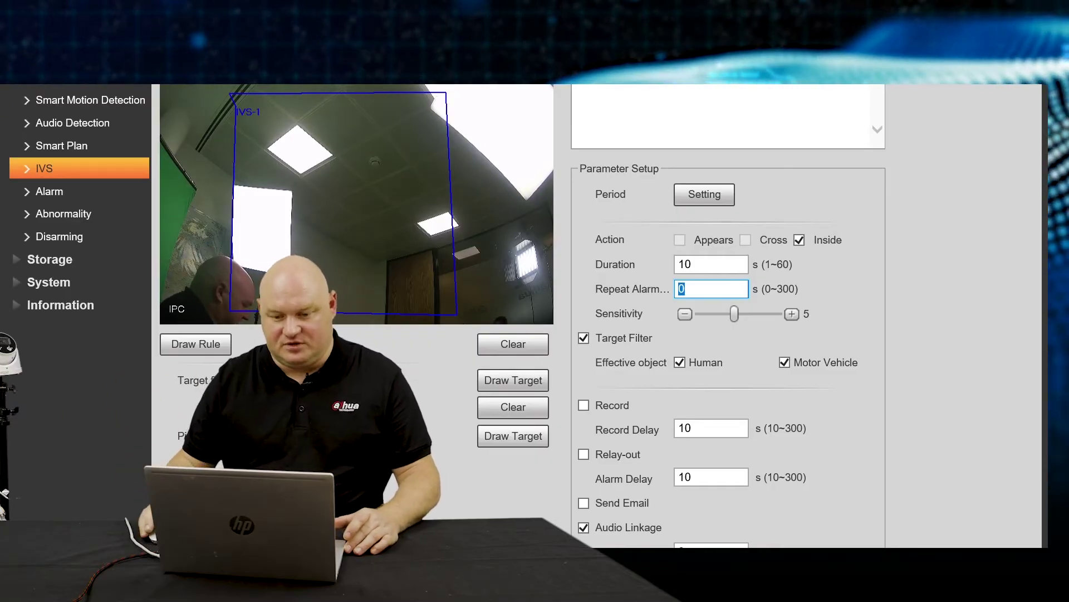
- Set the rule's audio linkage file to You are under surveillance.wav and its play count to 1
{"action": "scroll", "coordinate": [865, 331], "scroll_direction": "up", "scroll_amount": 3}
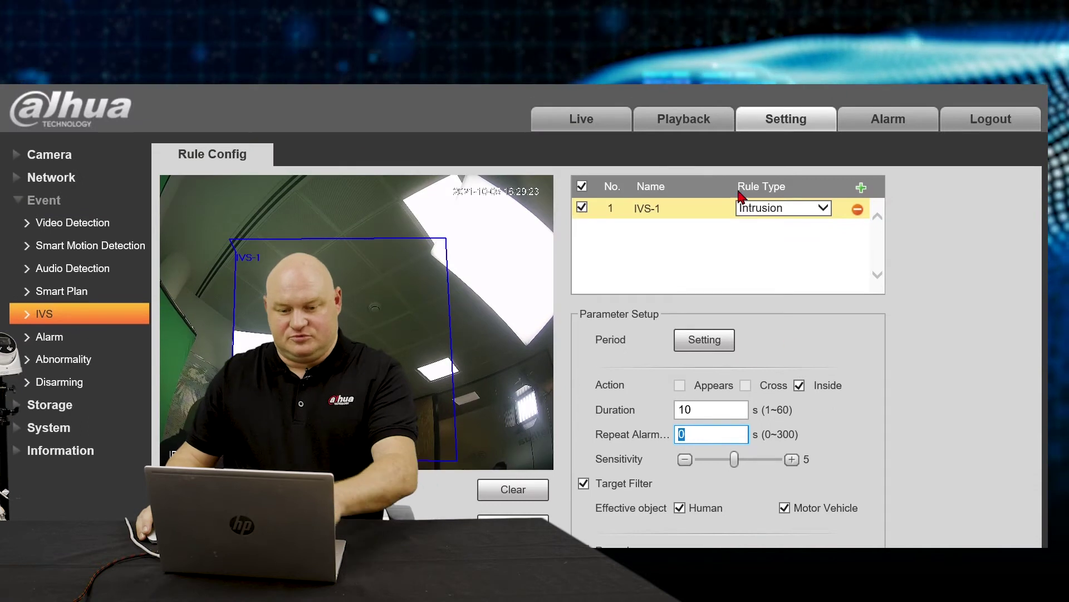
{"action": "scroll", "coordinate": [948, 315], "scroll_direction": "down", "scroll_amount": 7}
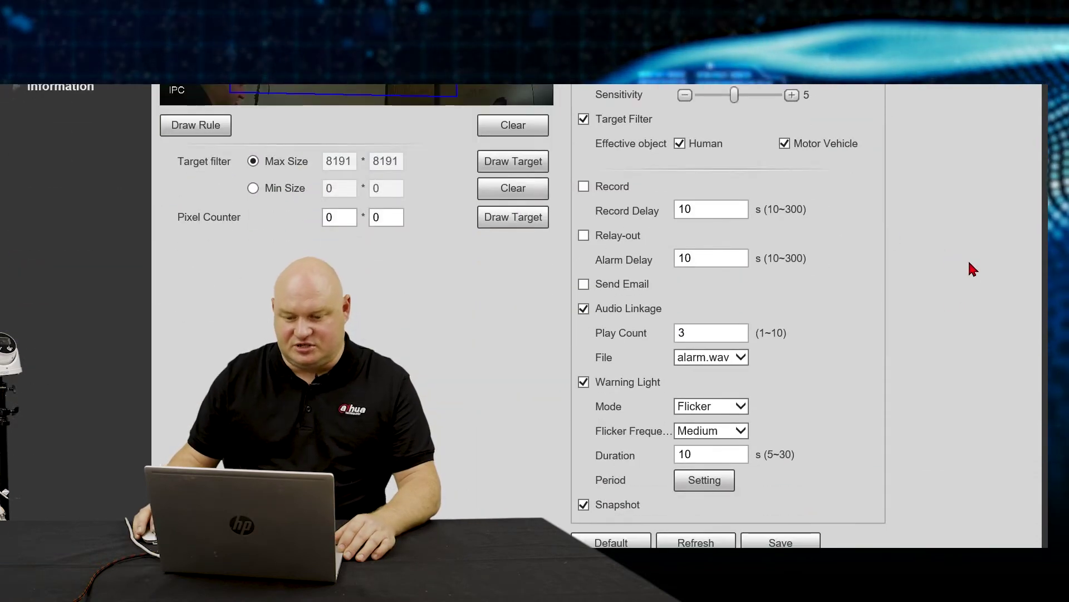
{"action": "scroll", "coordinate": [969, 262], "scroll_direction": "up", "scroll_amount": 2}
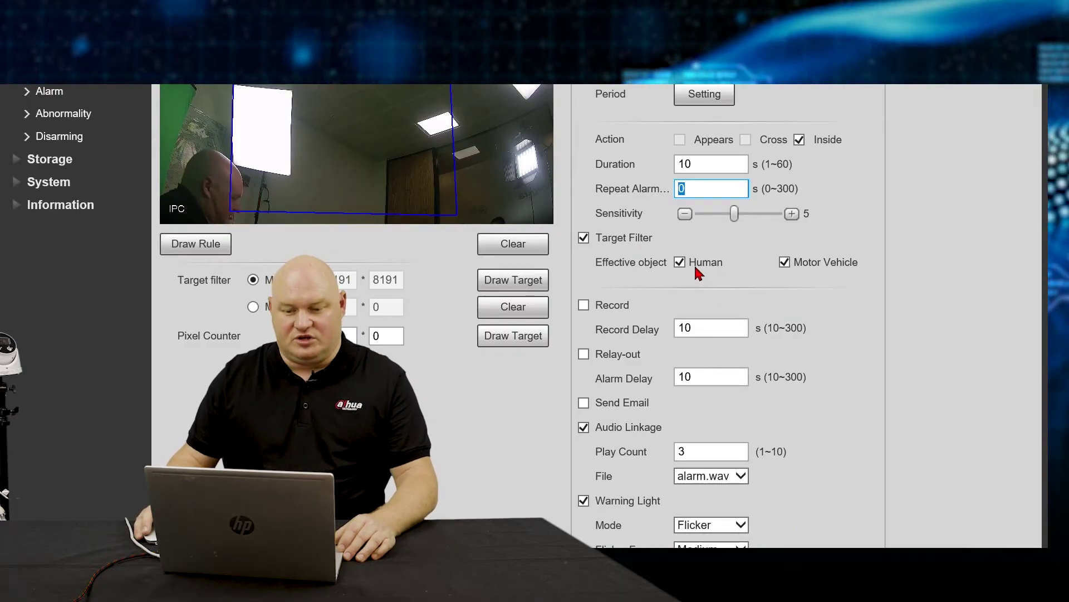
{"action": "scroll", "coordinate": [943, 377], "scroll_direction": "down", "scroll_amount": 3}
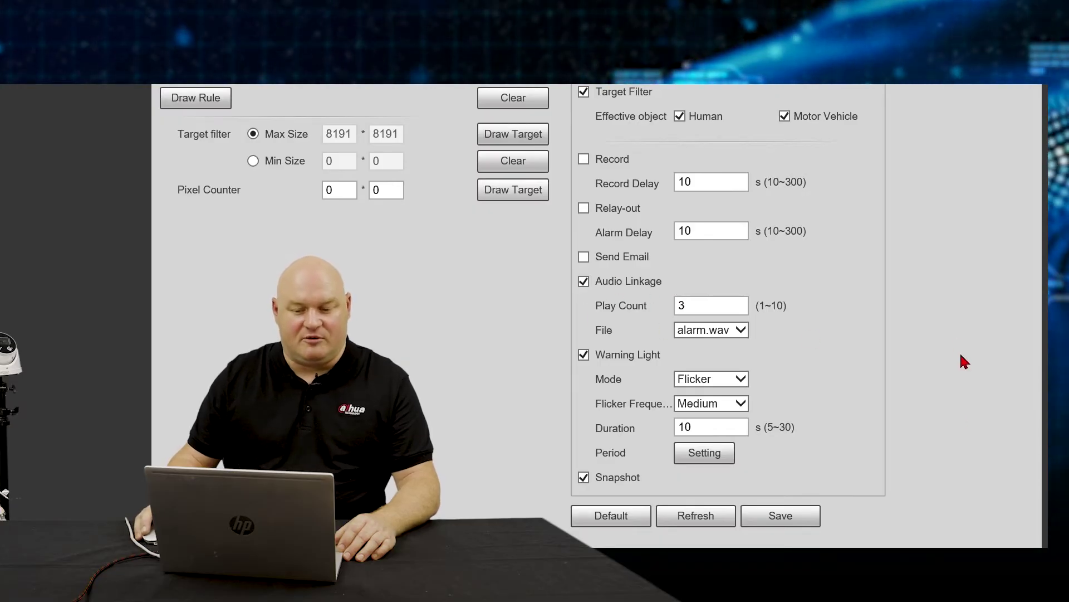
{"action": "left_click", "coordinate": [741, 331]}
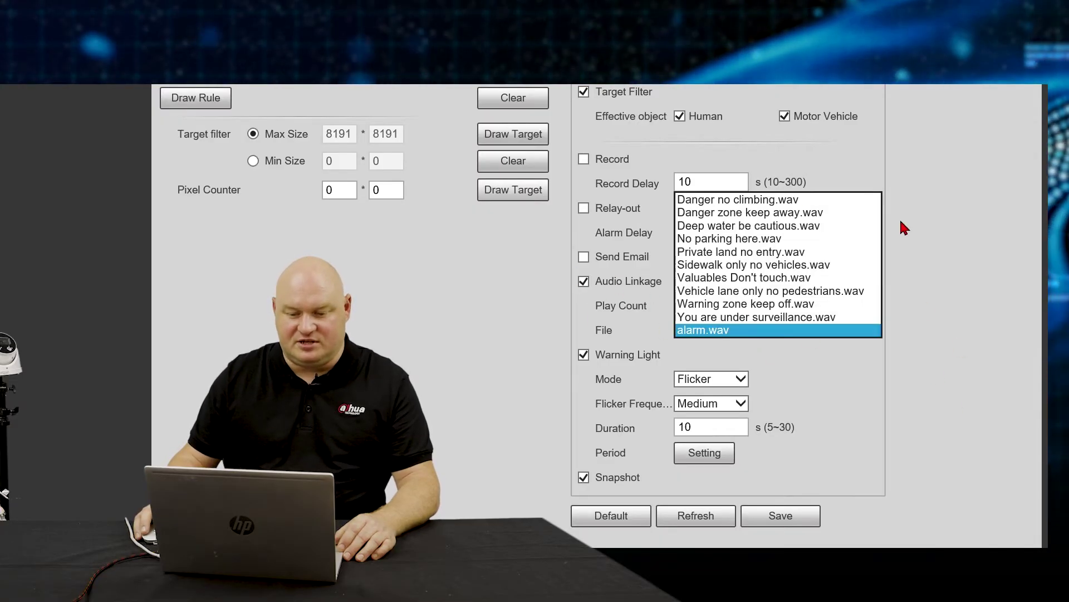
{"action": "left_click", "coordinate": [785, 322]}
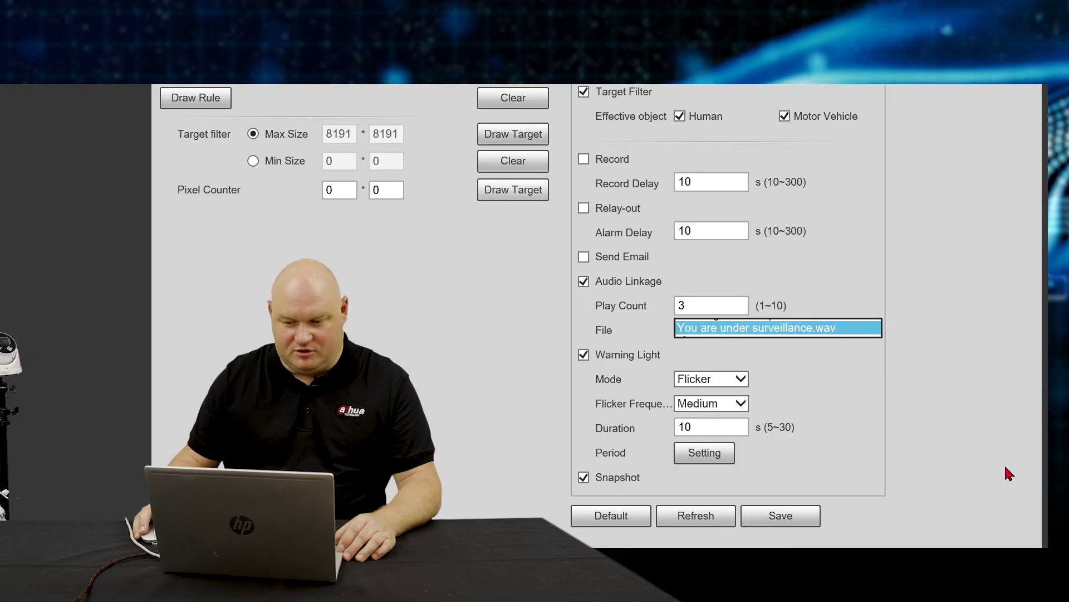
{"action": "key", "text": "shift+Tab"}
{"action": "type", "text": "1"}
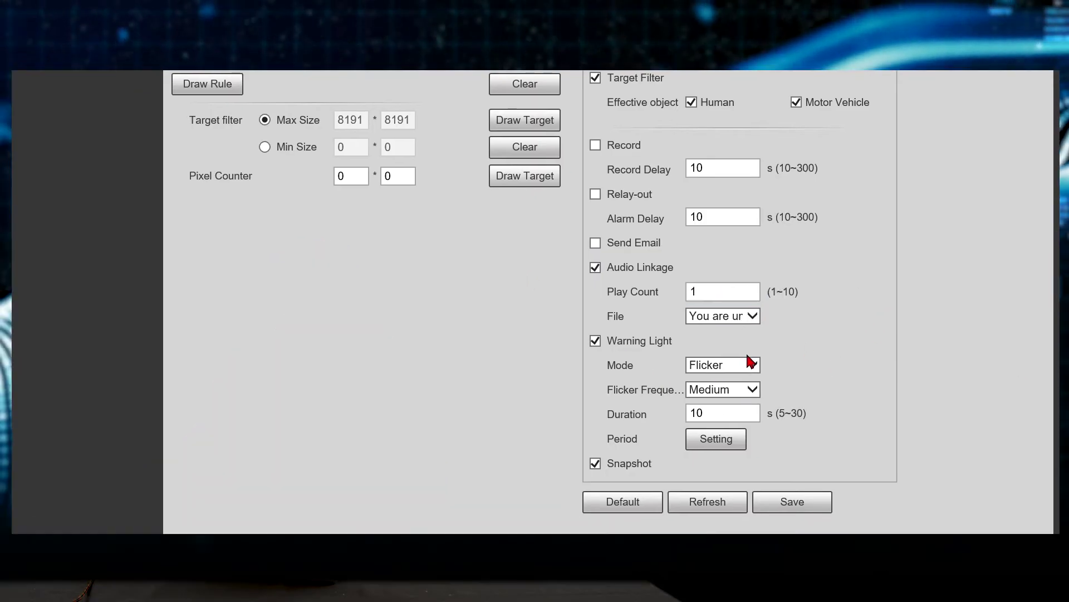
- Set the rule's warning light flicker frequency to Low, keeping Flicker mode, and save the rule
{"action": "left_click", "coordinate": [735, 379]}
{"action": "left_click", "coordinate": [723, 399]}
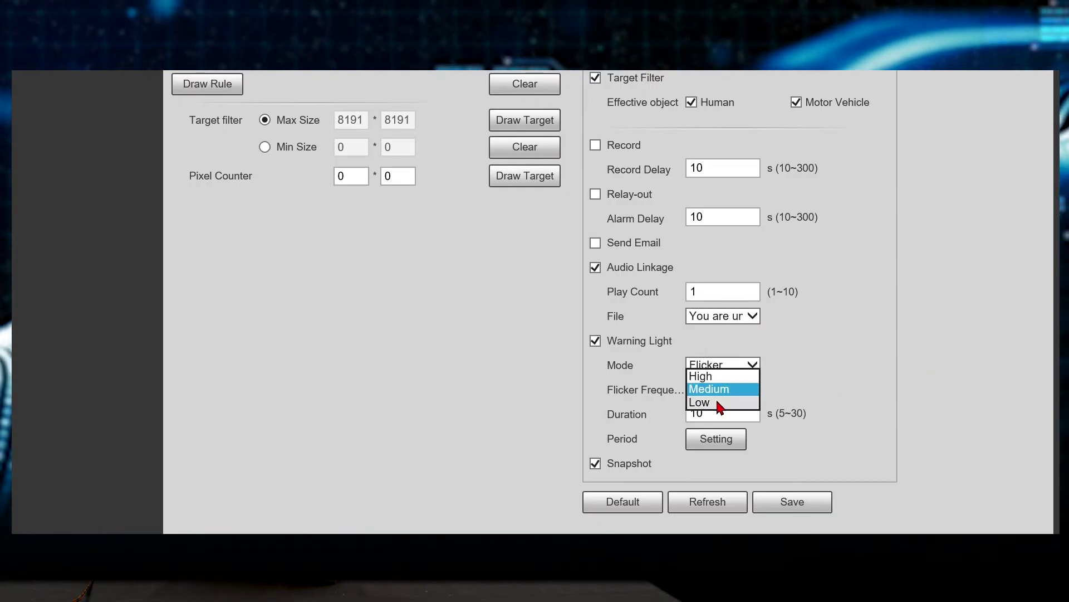
{"action": "left_click", "coordinate": [719, 402]}
{"action": "left_click", "coordinate": [818, 504]}
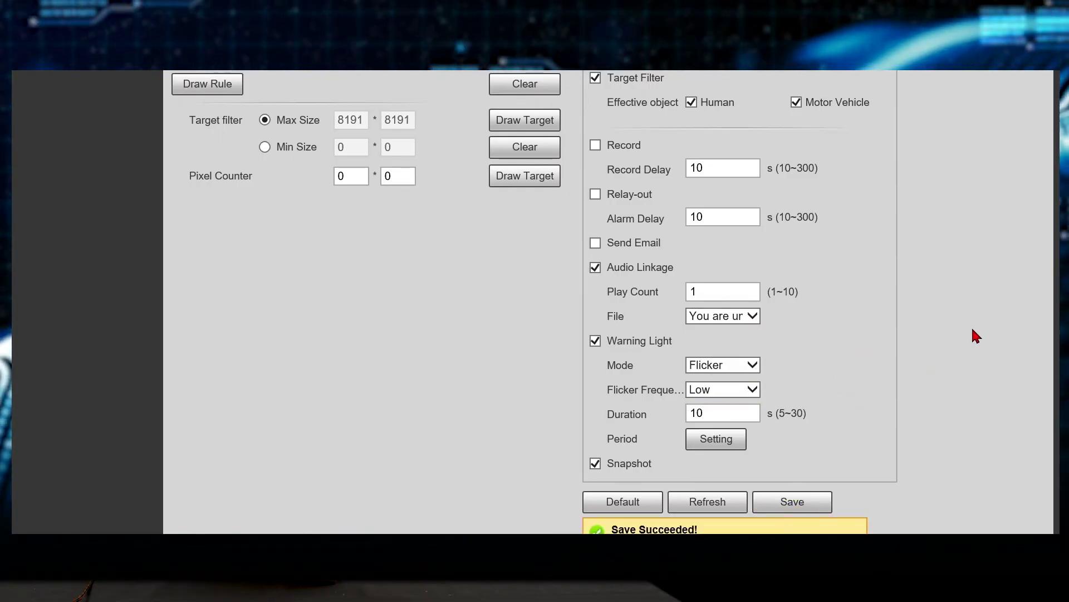
- Look over the Disarming settings and watch the intrusion area in the live view
{"action": "scroll", "coordinate": [979, 334], "scroll_direction": "up", "scroll_amount": 6}
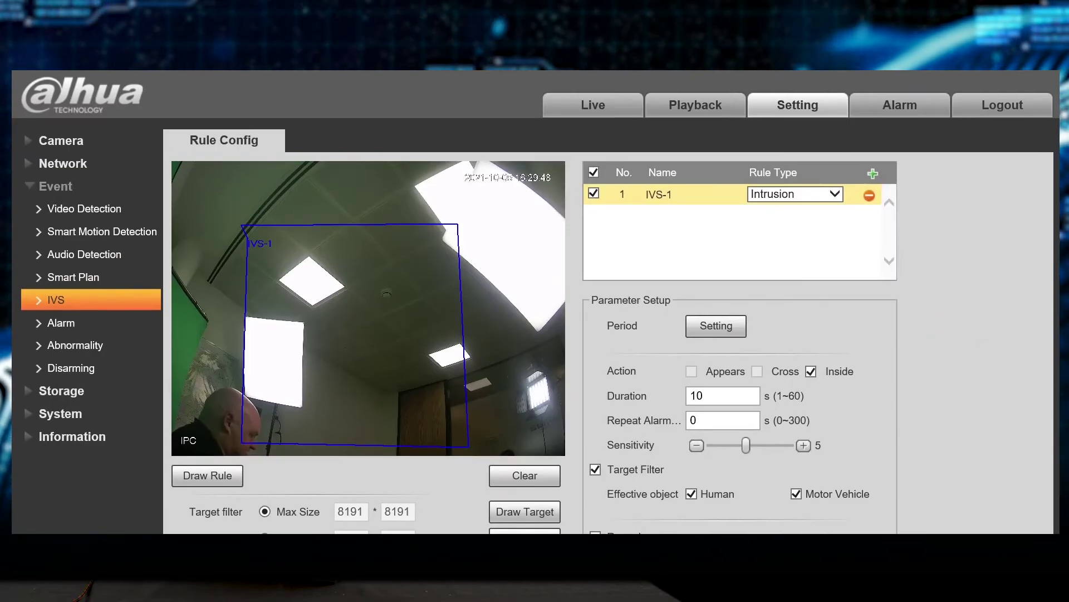
{"action": "left_click", "coordinate": [84, 368]}
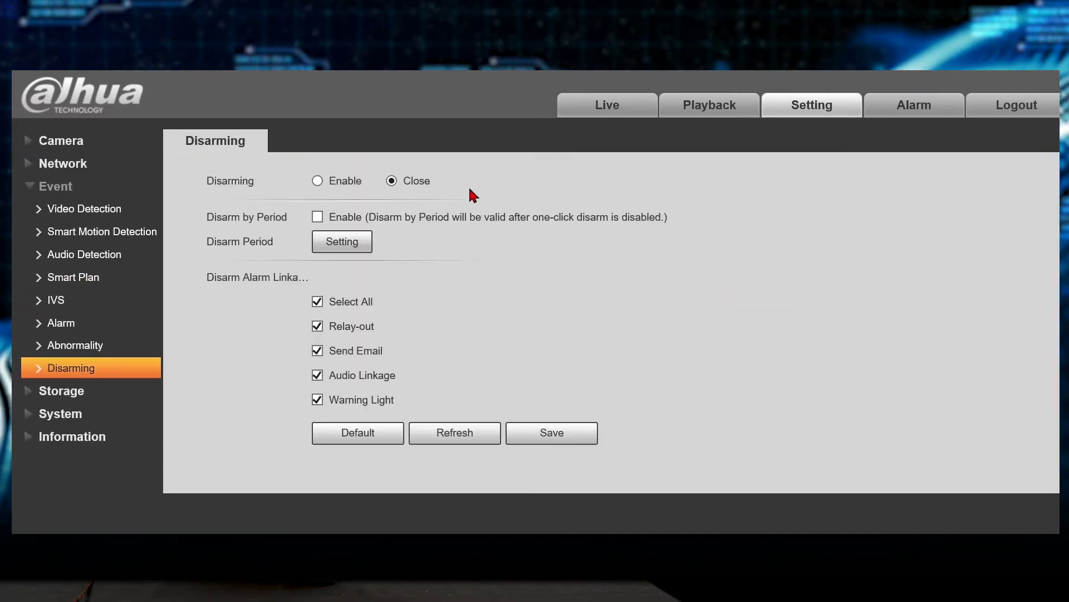
{"action": "left_click", "coordinate": [577, 111]}
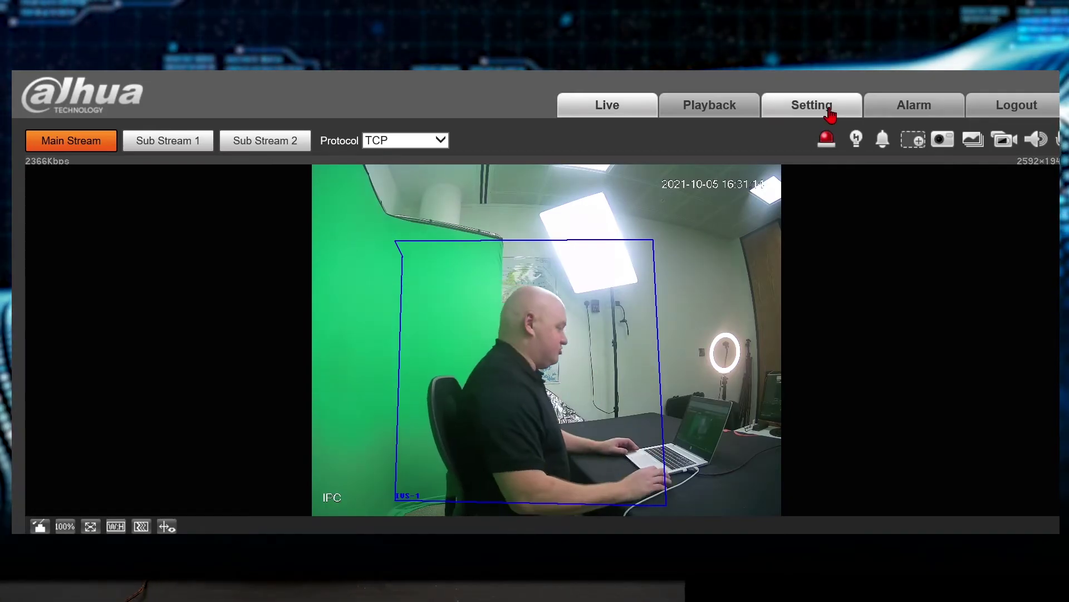
- Delete the IVS-1 intrusion rule from the IVS settings and save the configuration
{"action": "left_click", "coordinate": [811, 112]}
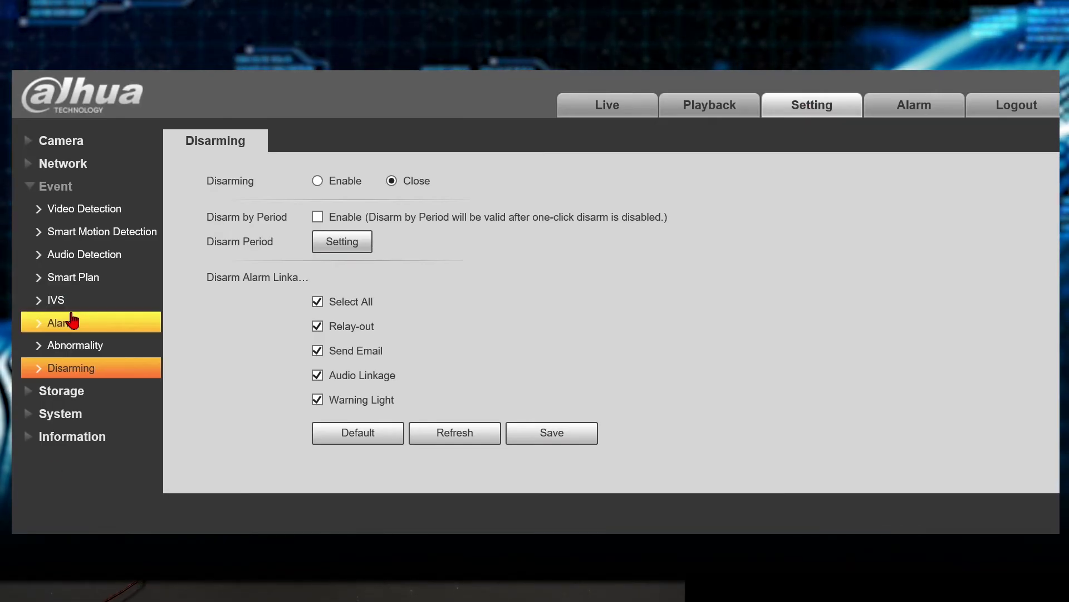
{"action": "left_click", "coordinate": [71, 322]}
{"action": "left_click", "coordinate": [72, 299]}
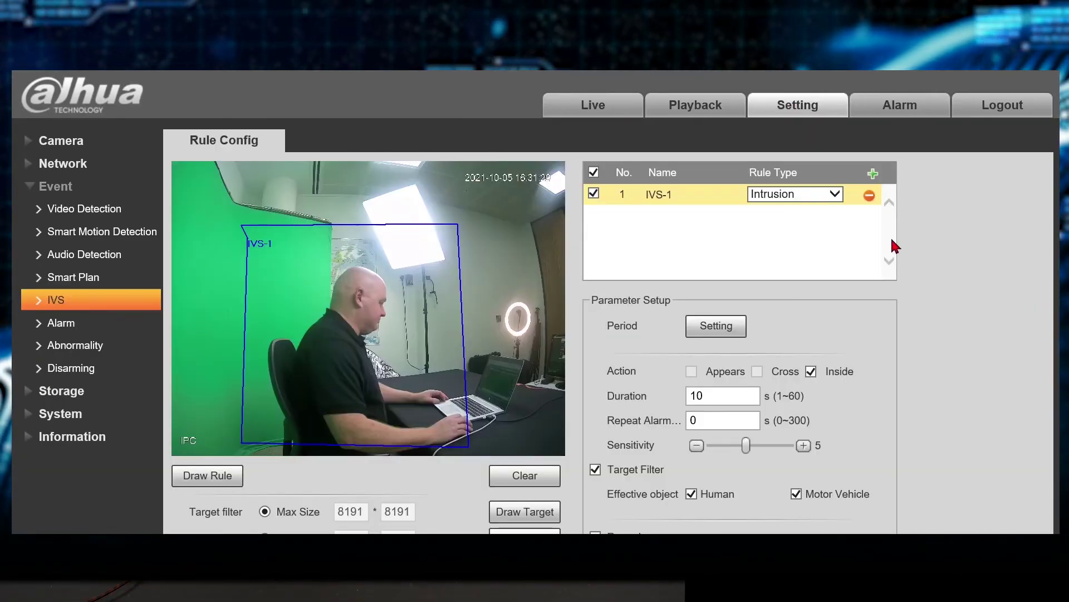
{"action": "left_click", "coordinate": [867, 198]}
{"action": "scroll", "coordinate": [876, 322], "scroll_direction": "down", "scroll_amount": 1}
{"action": "left_click", "coordinate": [810, 266]}
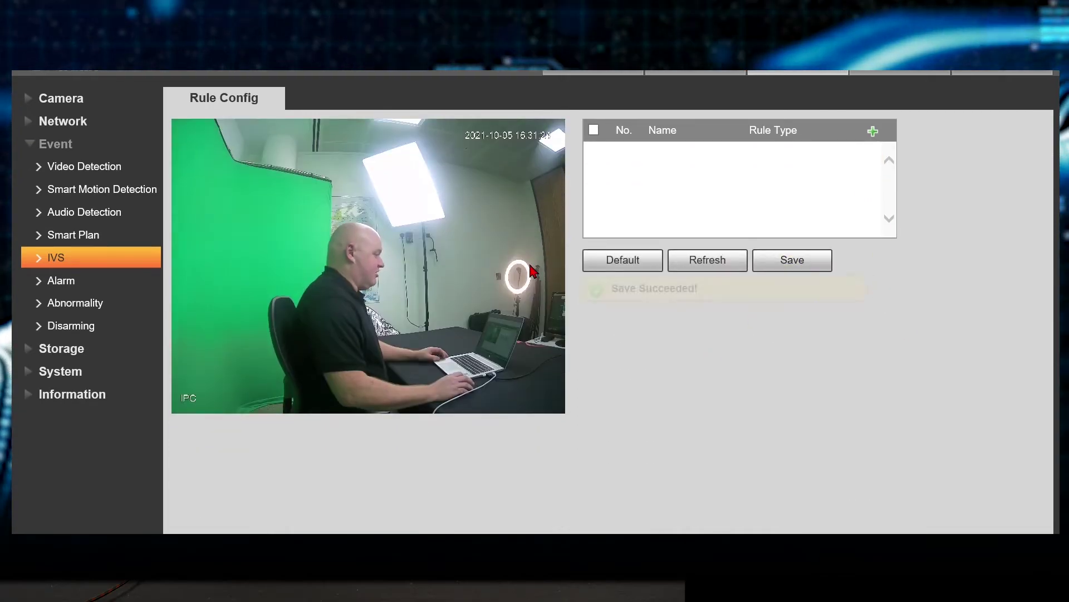
- Enable the Alarm1 relay-in event and try setting its mode to Arming/Disarming
{"action": "left_click", "coordinate": [62, 282]}
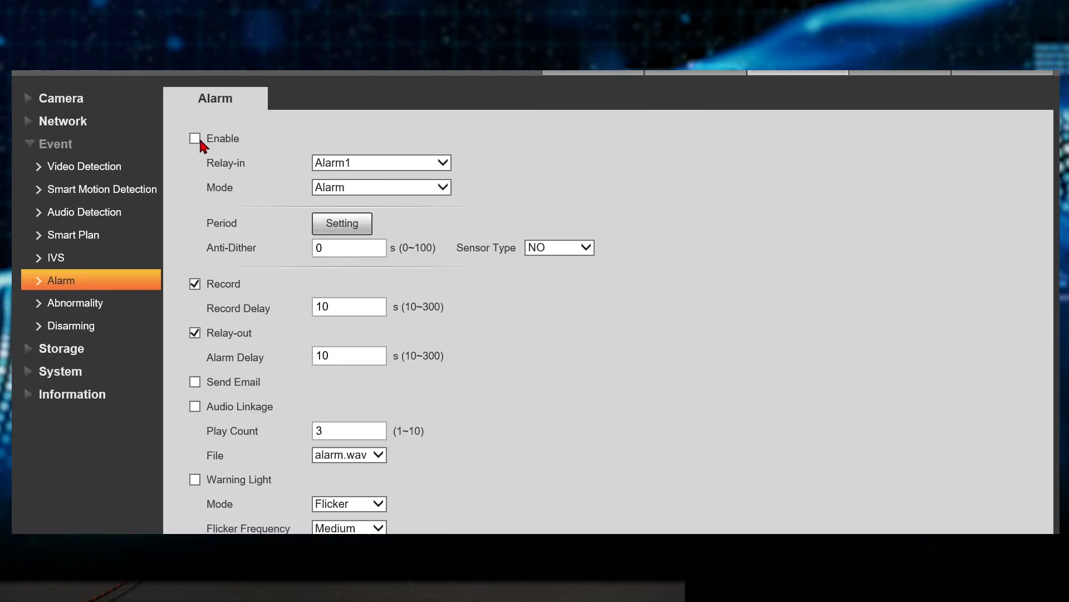
{"action": "scroll", "coordinate": [755, 273], "scroll_direction": "down", "scroll_amount": 3}
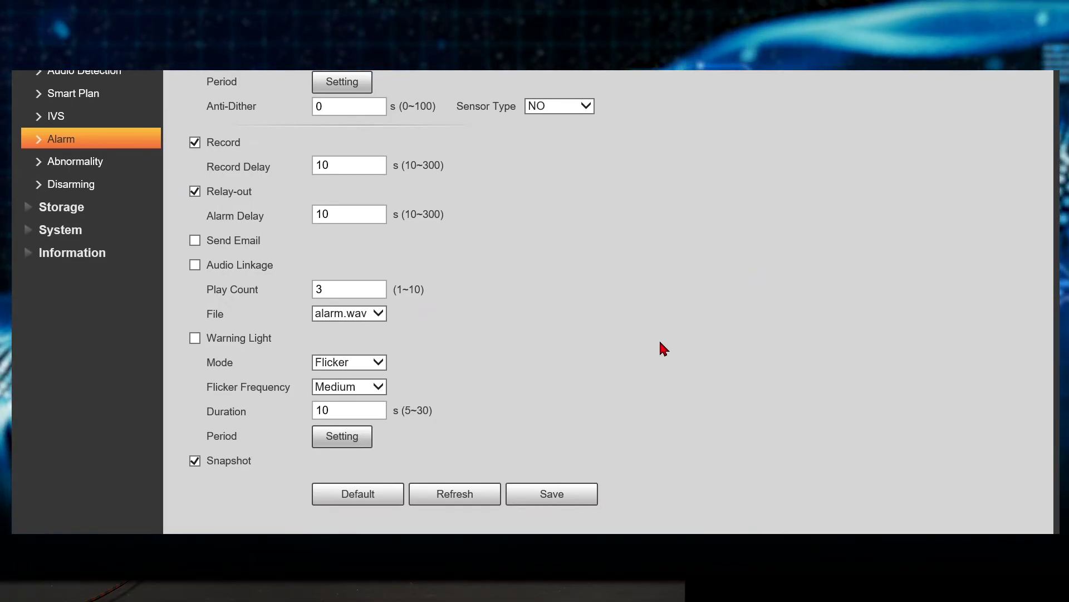
{"action": "scroll", "coordinate": [735, 337], "scroll_direction": "up", "scroll_amount": 4}
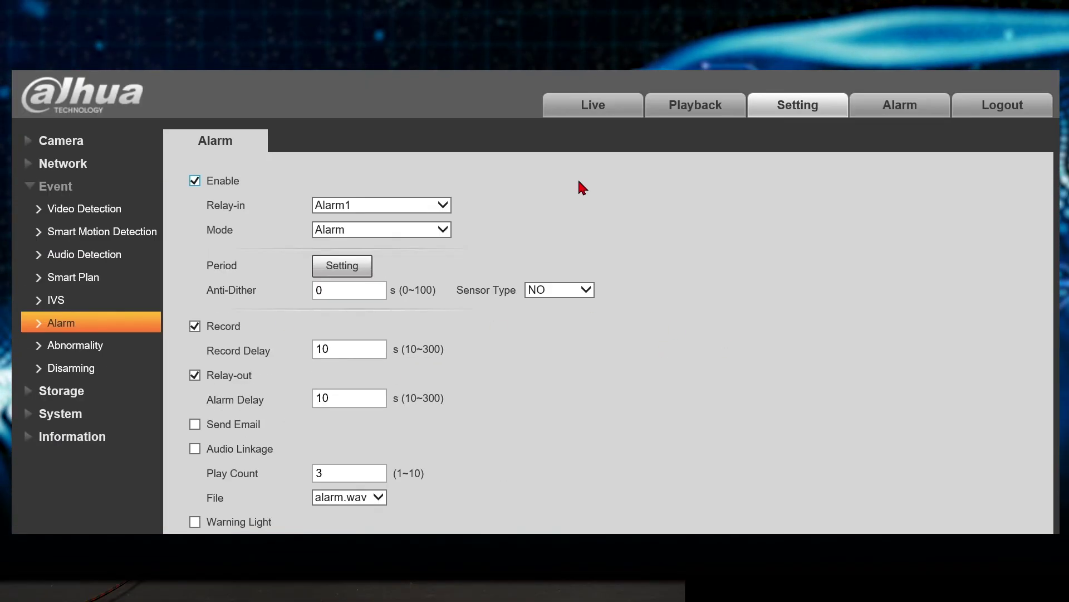
{"action": "left_click", "coordinate": [410, 210]}
{"action": "left_click", "coordinate": [401, 228]}
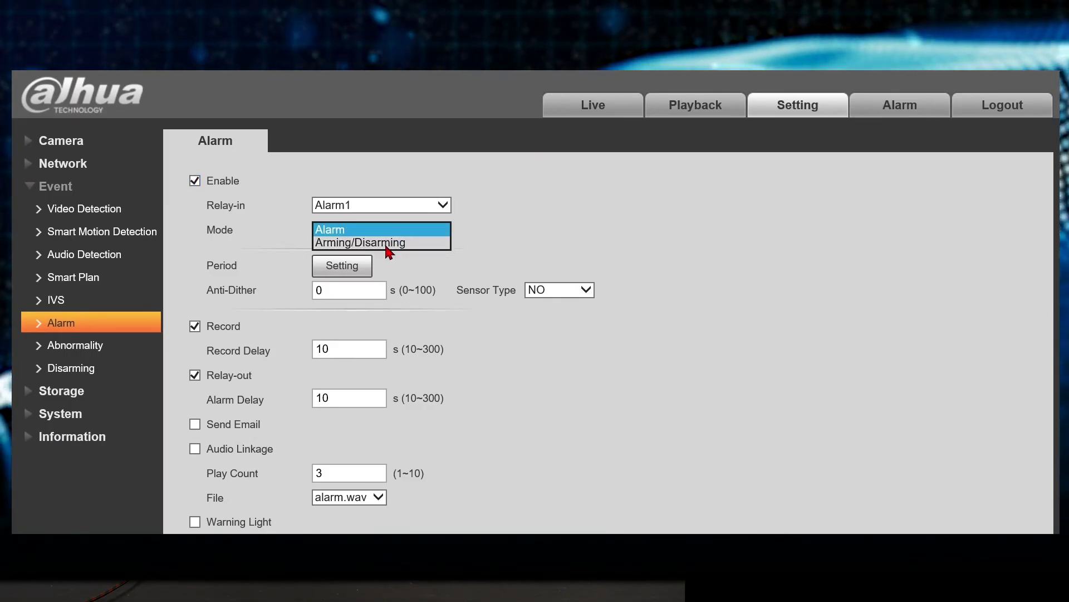
{"action": "left_click", "coordinate": [390, 243]}
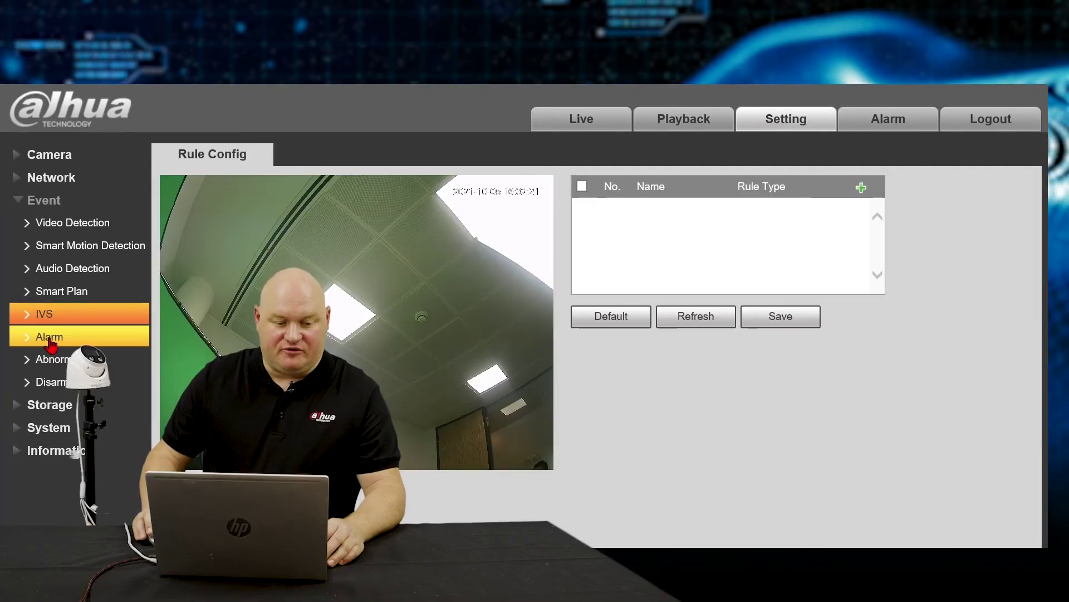
- Reopen the event alarm settings and choose Arming/Disarming as the Alarm1 relay-in mode
{"action": "left_click", "coordinate": [50, 336]}
{"action": "scroll", "coordinate": [835, 430], "scroll_direction": "down", "scroll_amount": 3}
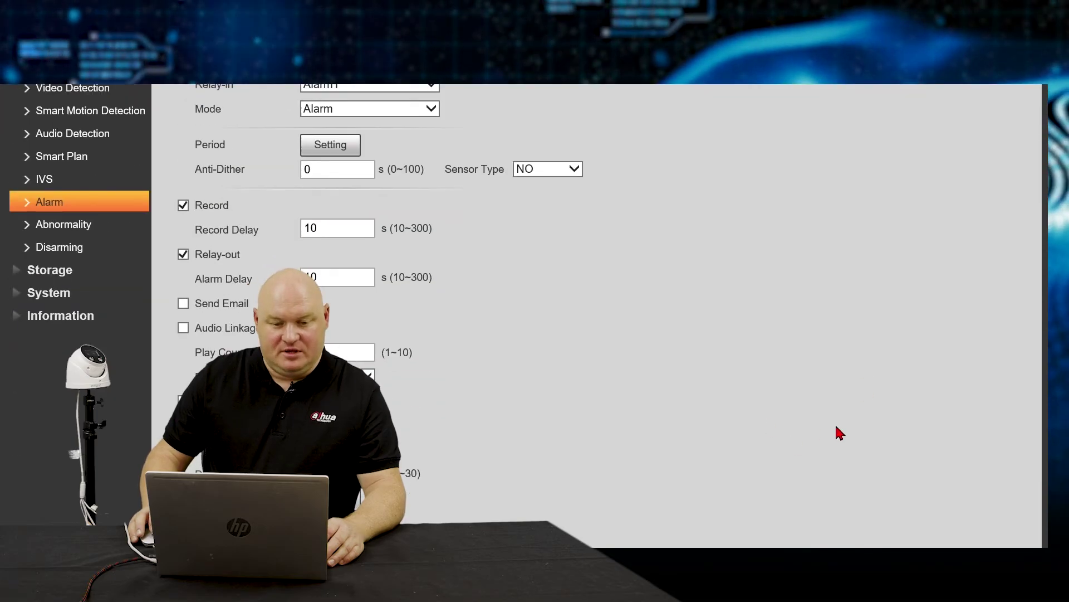
{"action": "scroll", "coordinate": [824, 420], "scroll_direction": "down", "scroll_amount": 1}
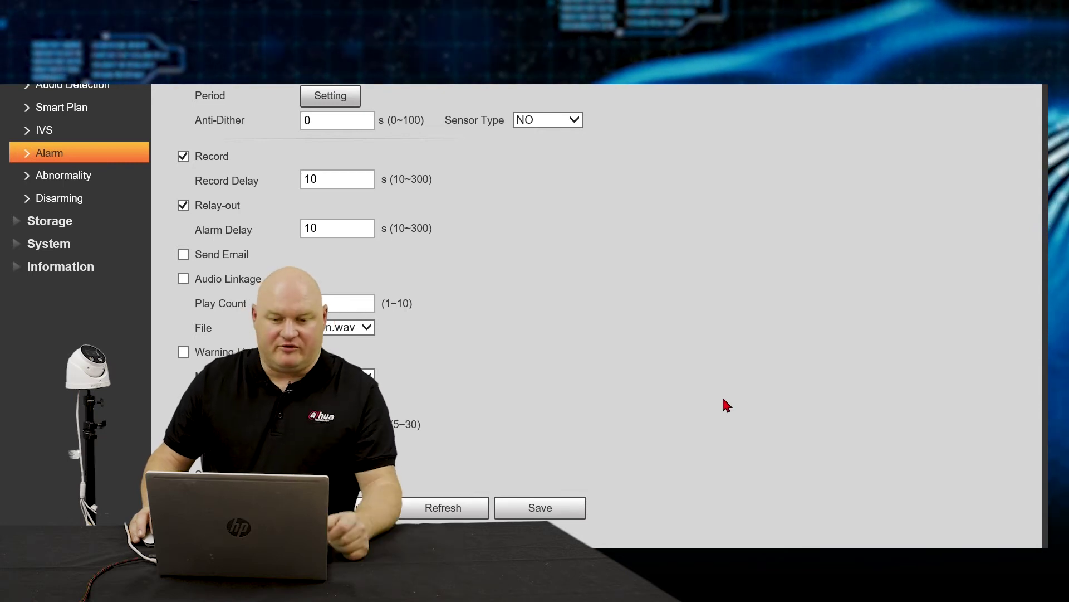
{"action": "scroll", "coordinate": [713, 401], "scroll_direction": "up", "scroll_amount": 3}
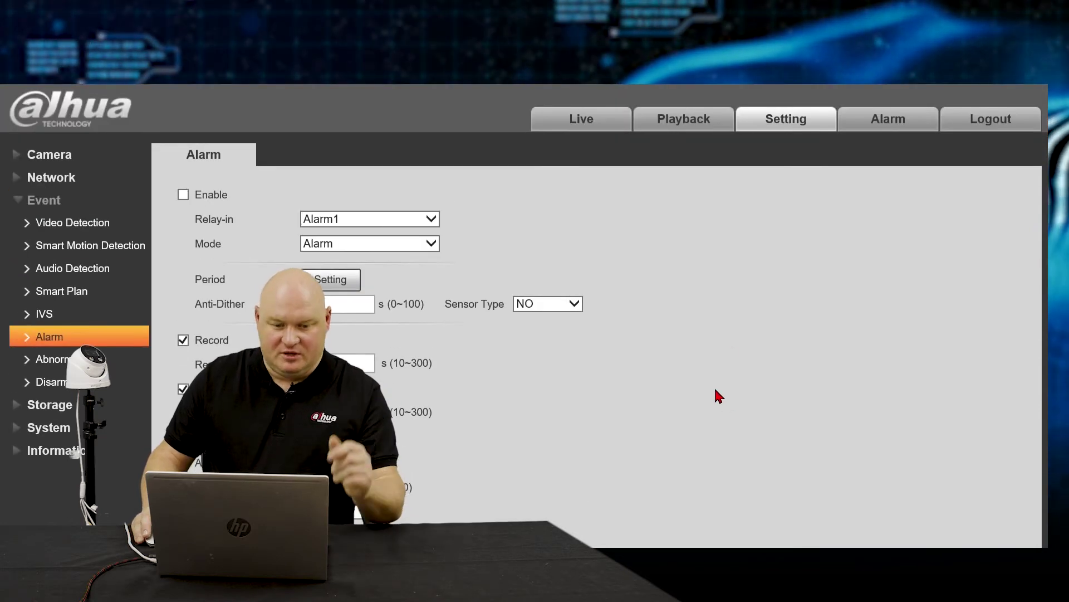
{"action": "left_click", "coordinate": [352, 244]}
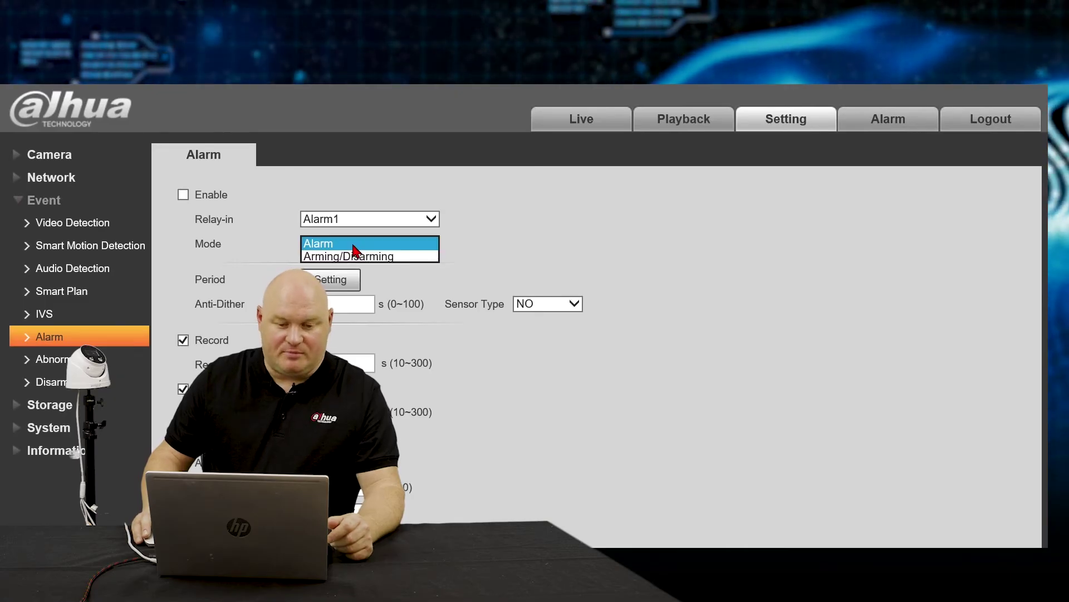
{"action": "left_click", "coordinate": [390, 256]}
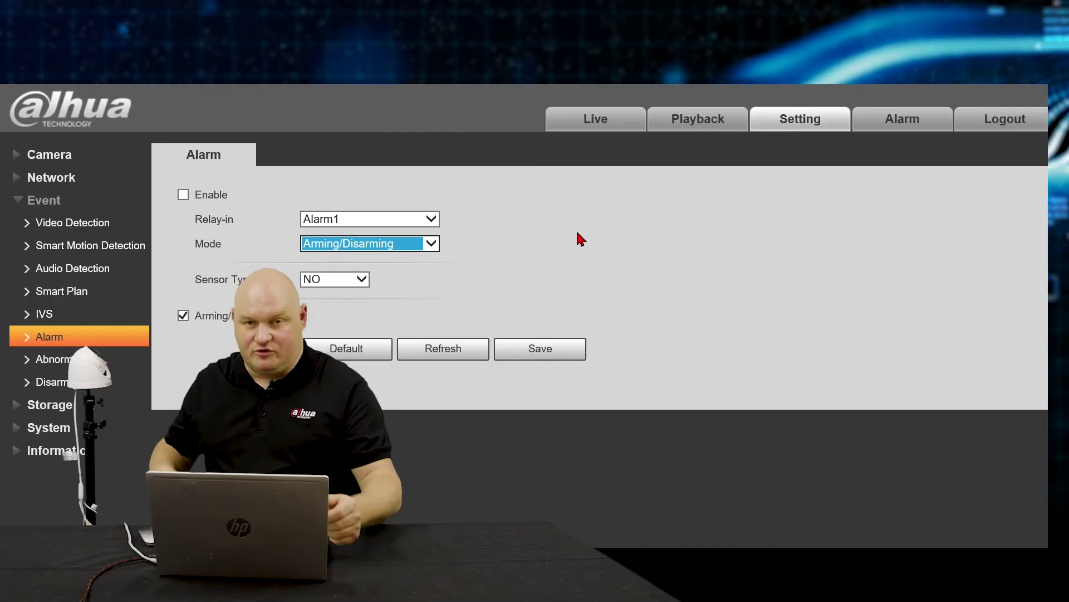
{"action": "left_click", "coordinate": [681, 260]}
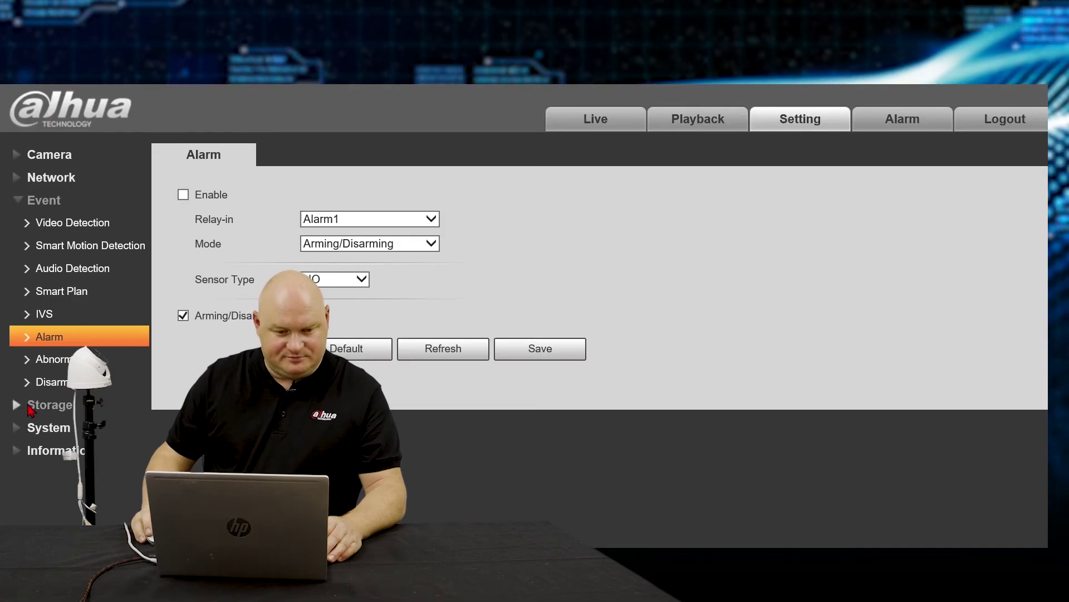
{"action": "left_click", "coordinate": [49, 404]}
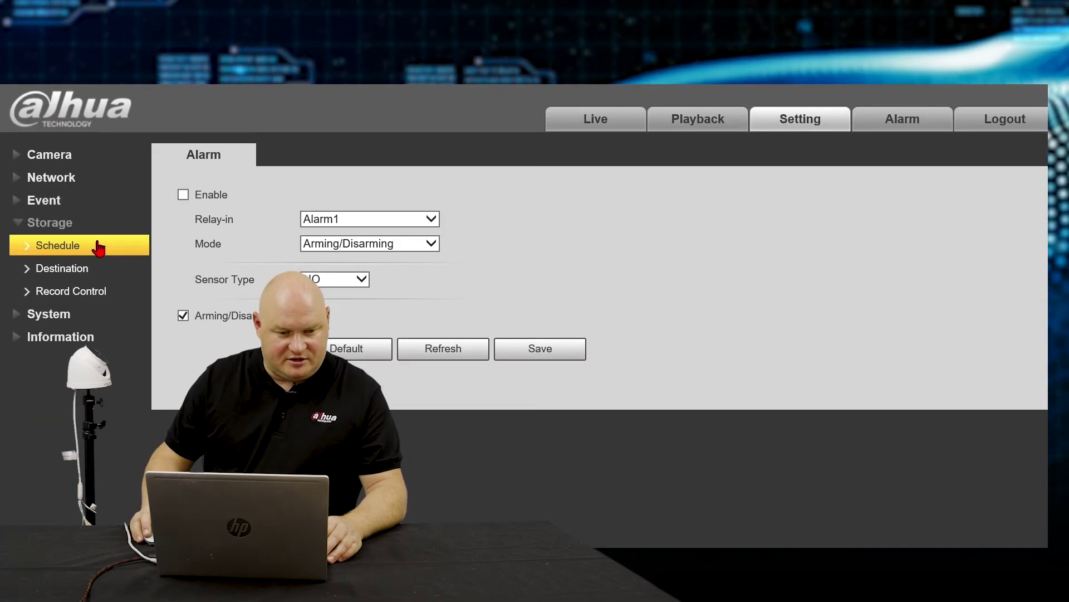
{"action": "left_click", "coordinate": [90, 312]}
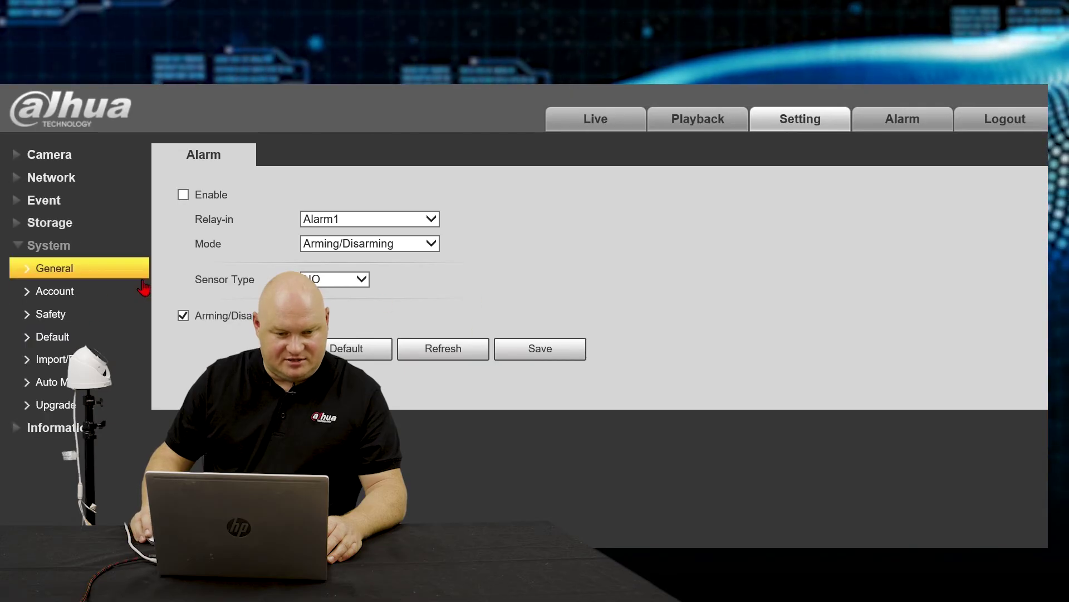
{"action": "left_click", "coordinate": [79, 428]}
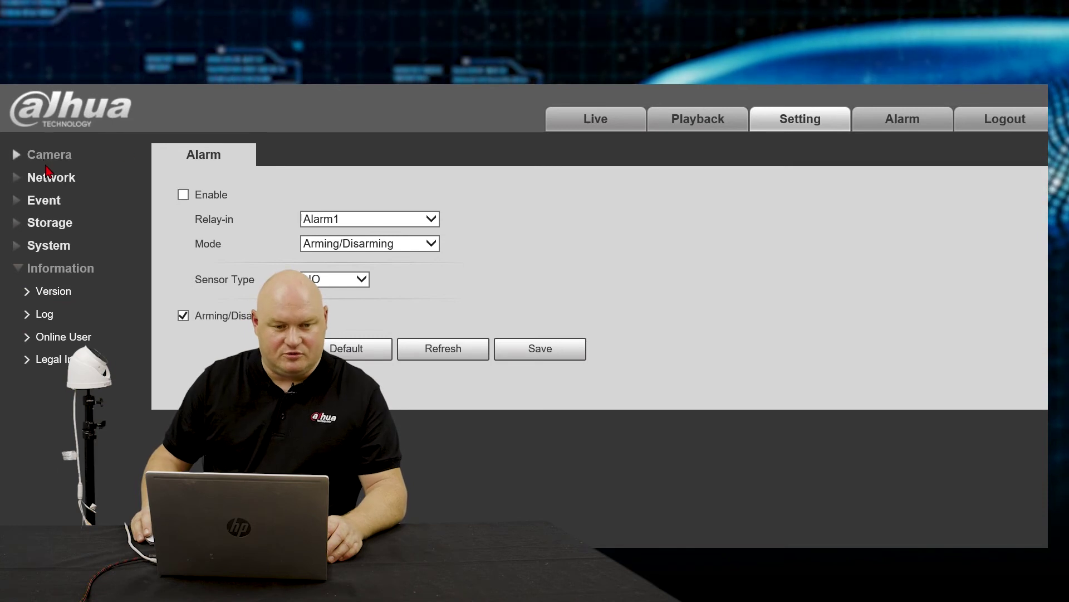
- Manually trigger the camera's warning light and its audible alarm from the live view
{"action": "left_click", "coordinate": [596, 118]}
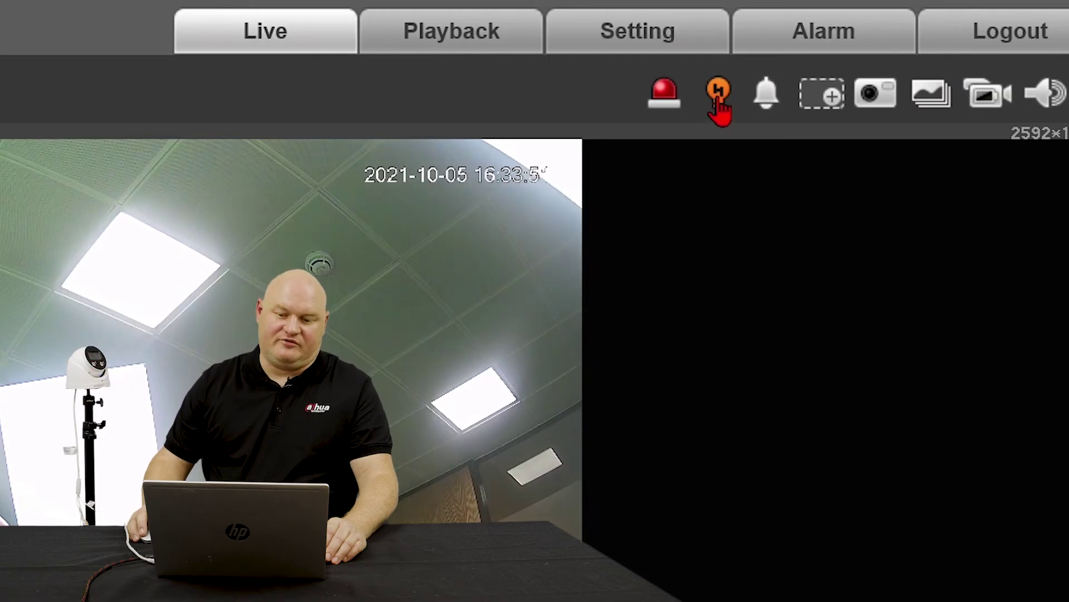
{"action": "left_click", "coordinate": [769, 110]}
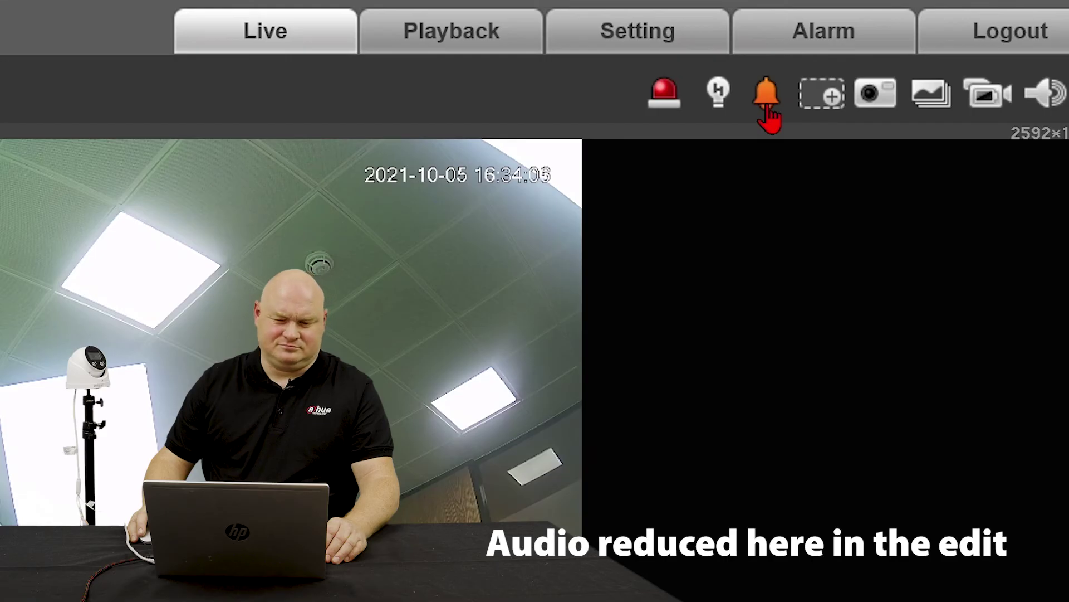
- Stop the manual audible alarm, choose Vehicle lane only no pedestrians.wav as the camera's alarm audio, and return to the live view
{"action": "left_click", "coordinate": [769, 110]}
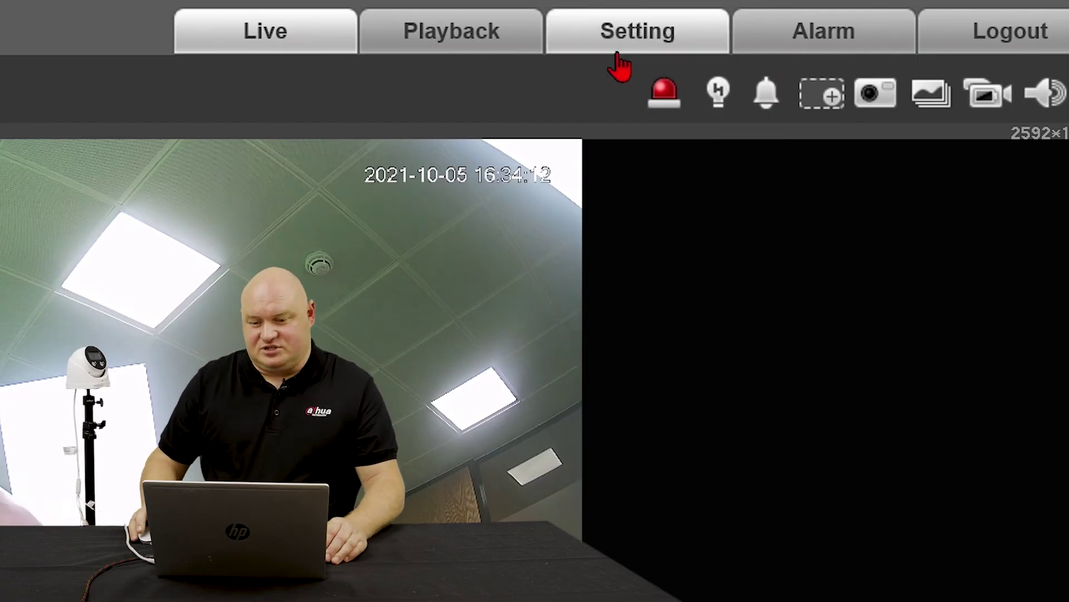
{"action": "left_click", "coordinate": [635, 42]}
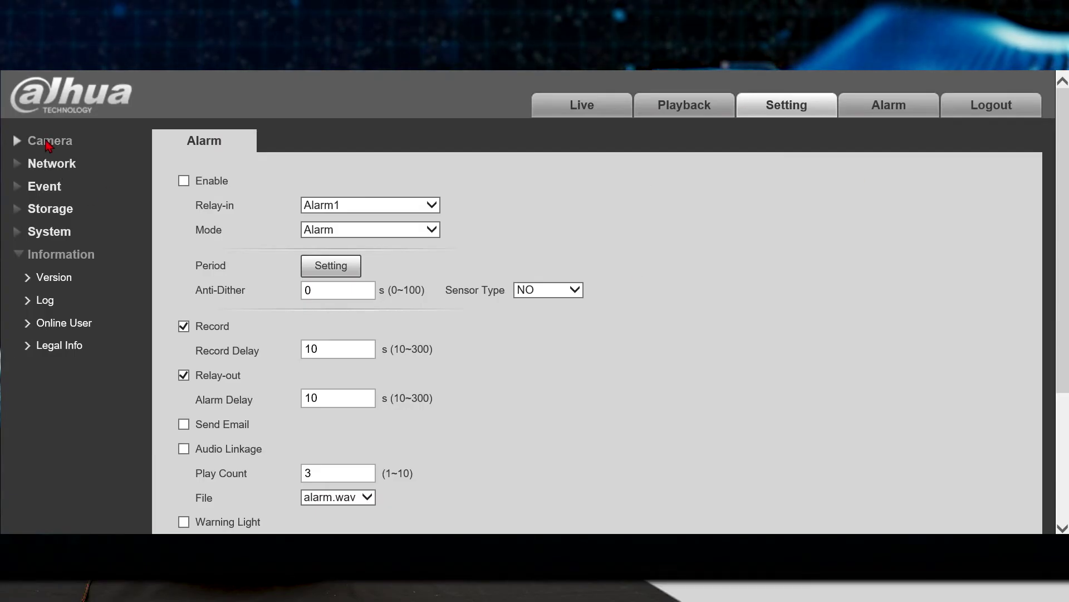
{"action": "left_click", "coordinate": [50, 142]}
{"action": "left_click", "coordinate": [58, 208]}
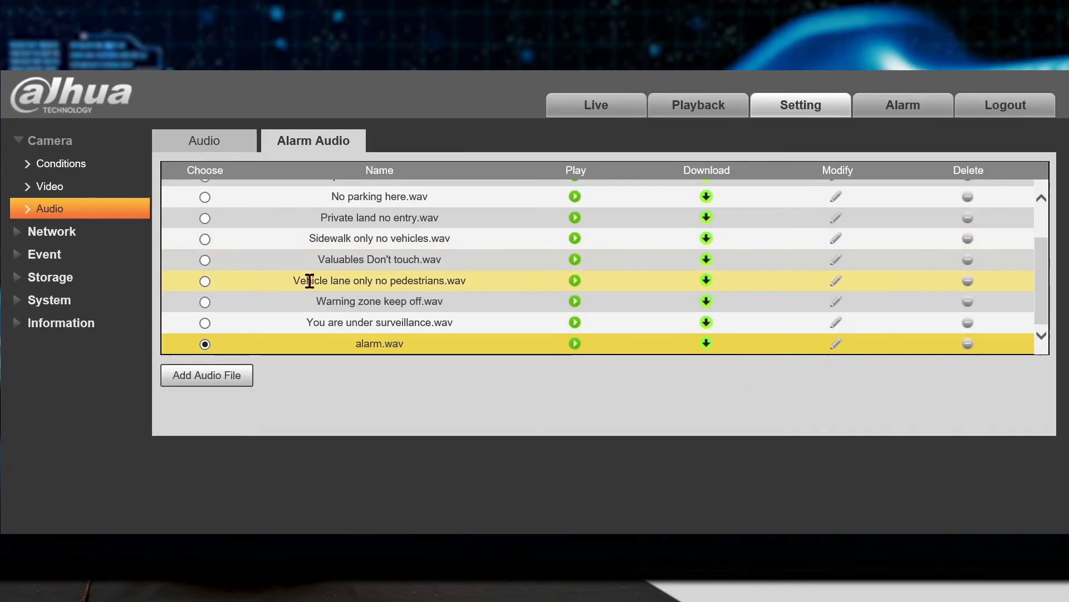
{"action": "left_click", "coordinate": [205, 281]}
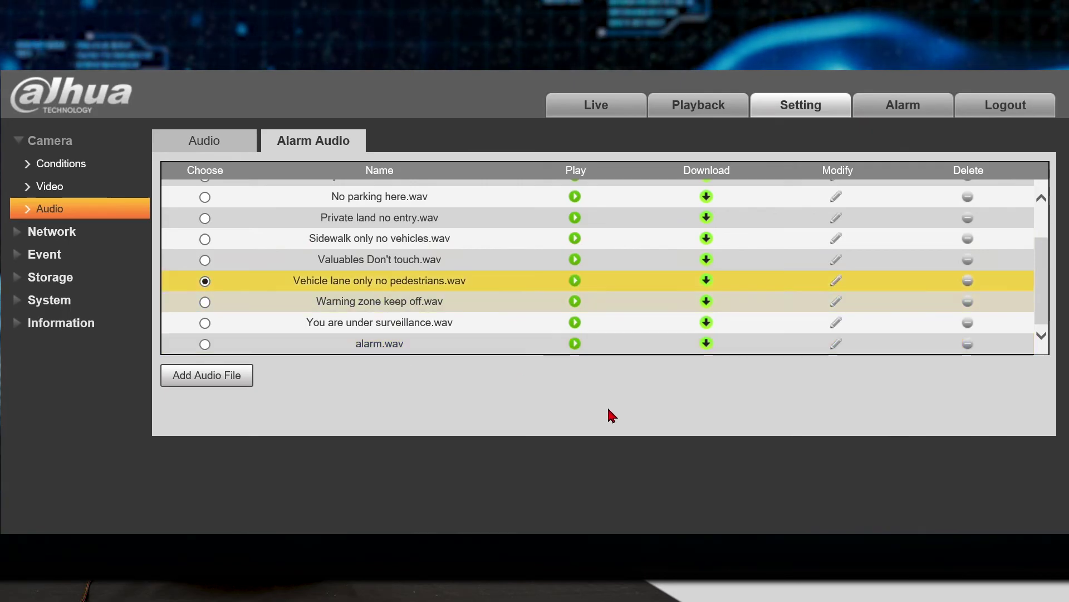
{"action": "left_click", "coordinate": [216, 144]}
{"action": "left_click", "coordinate": [327, 143]}
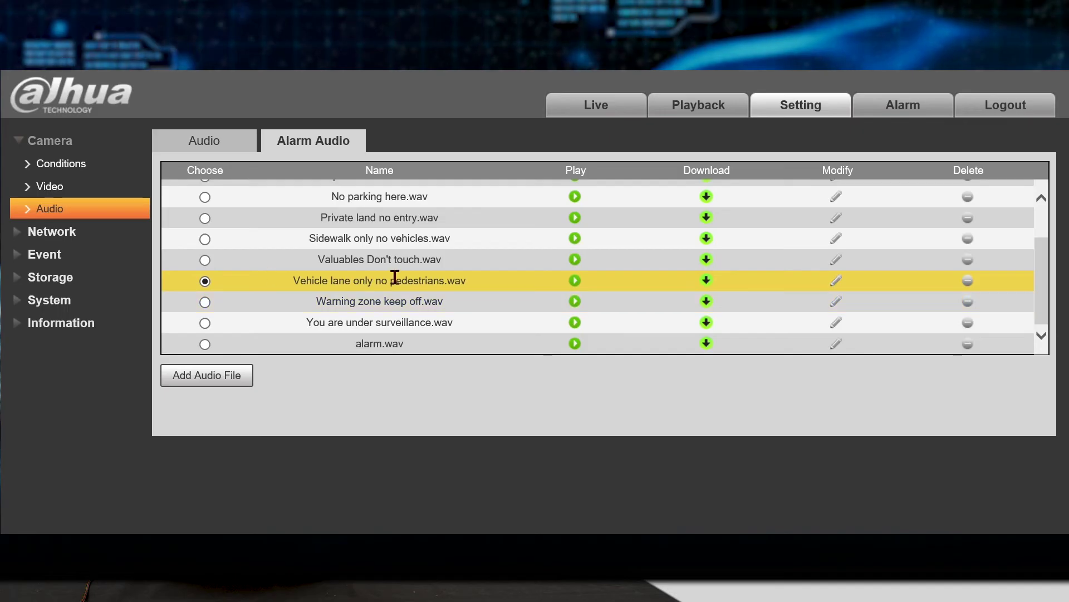
{"action": "left_click", "coordinate": [563, 106]}
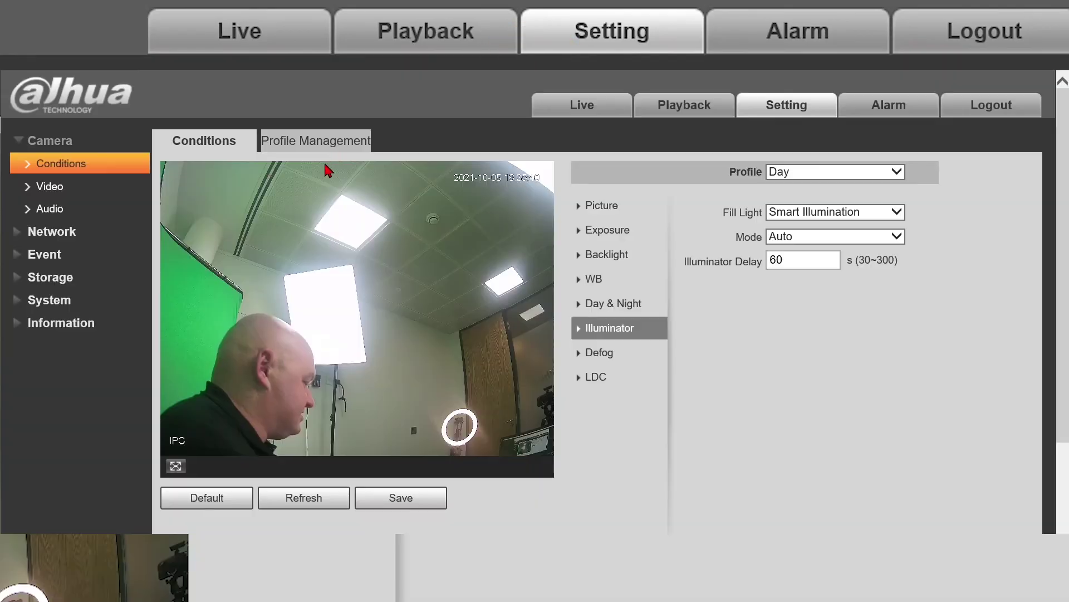
- Switch profile management to Schedule, set the Day period from about 06:36 to about 21:00, and save
{"action": "left_click", "coordinate": [330, 147]}
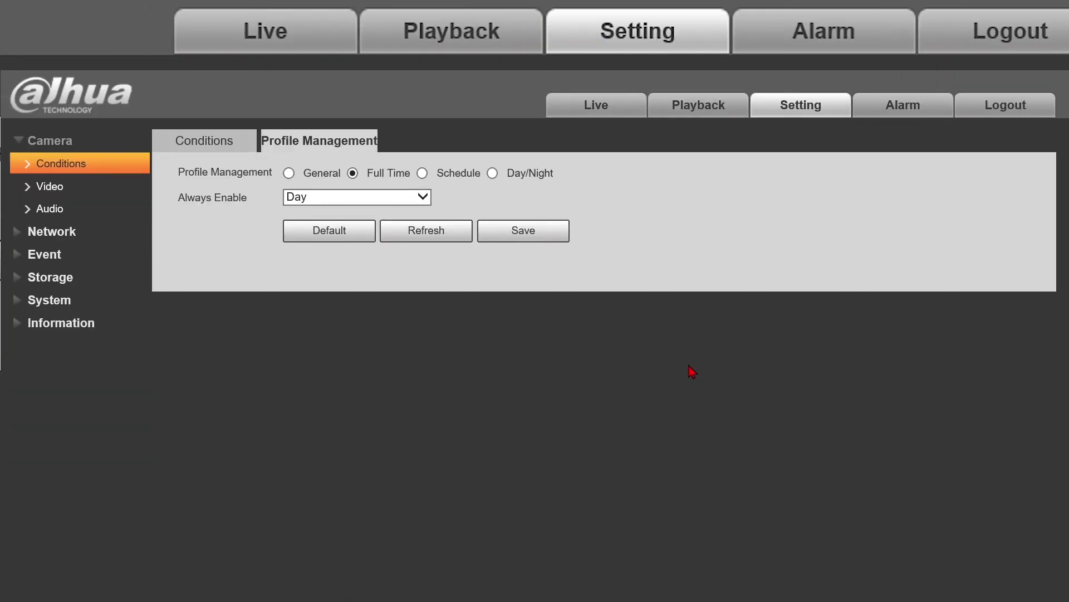
{"action": "left_click", "coordinate": [422, 174]}
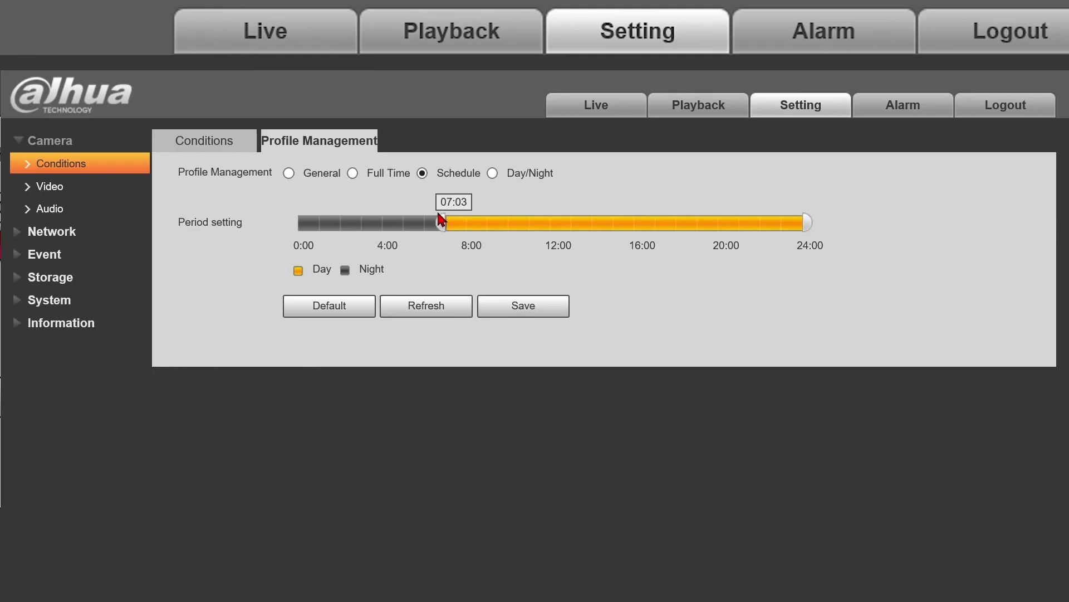
{"action": "mouse_move", "coordinate": [438, 228]}
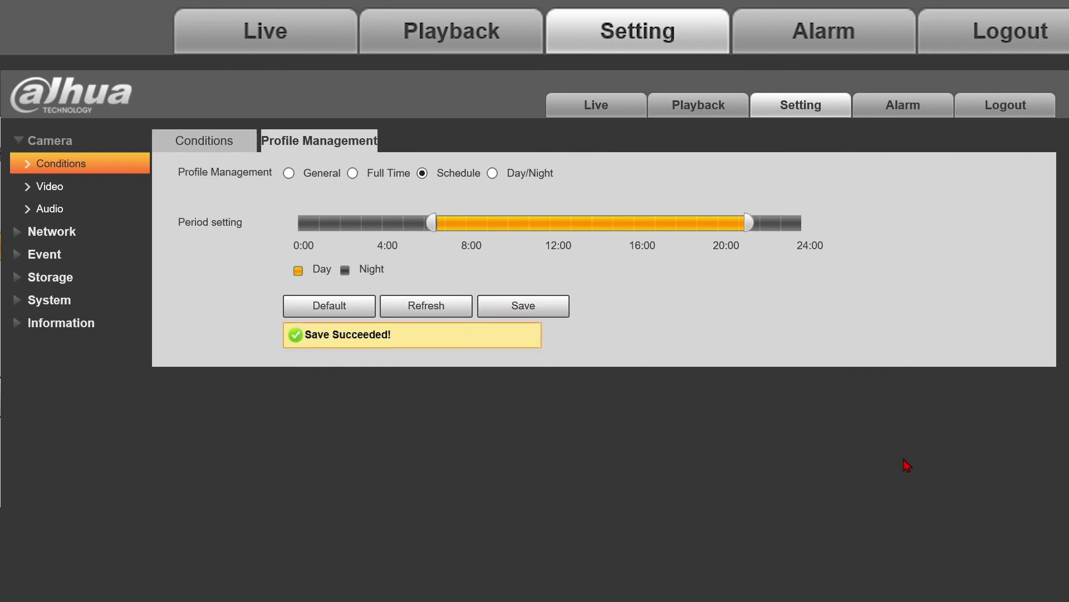
- Set the Night profile's illuminator fill light to IR Mode, save it, and reopen the profile schedule
{"action": "left_click", "coordinate": [229, 143]}
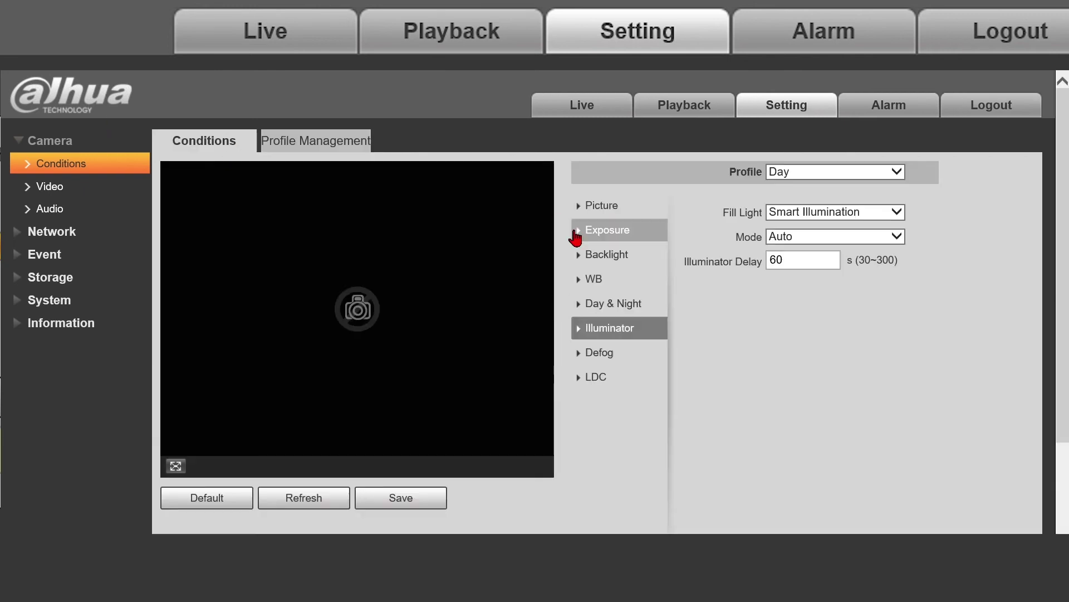
{"action": "left_click", "coordinate": [865, 174]}
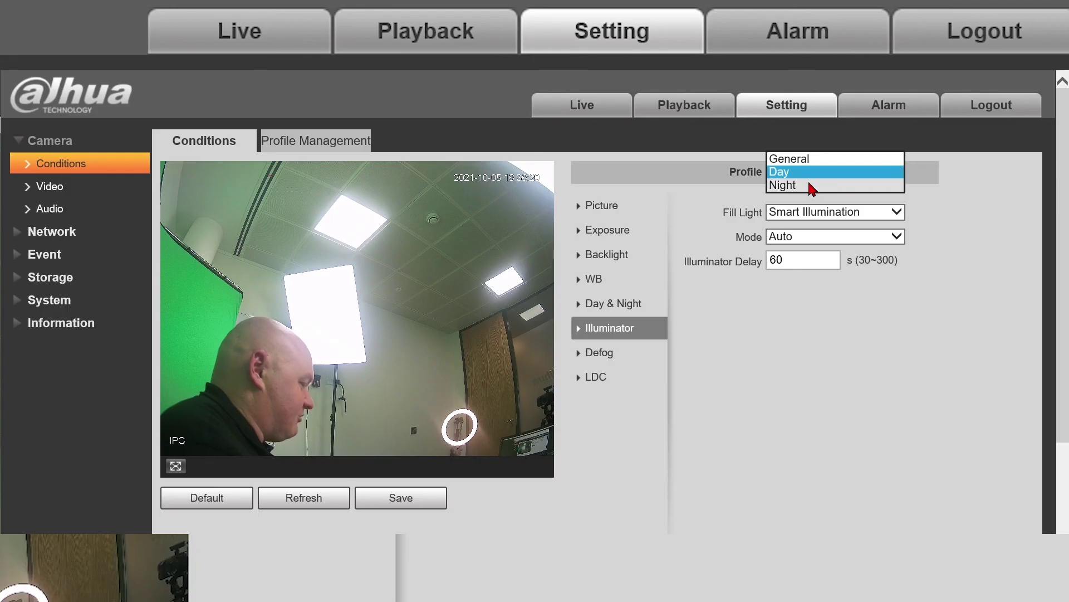
{"action": "left_click", "coordinate": [985, 281]}
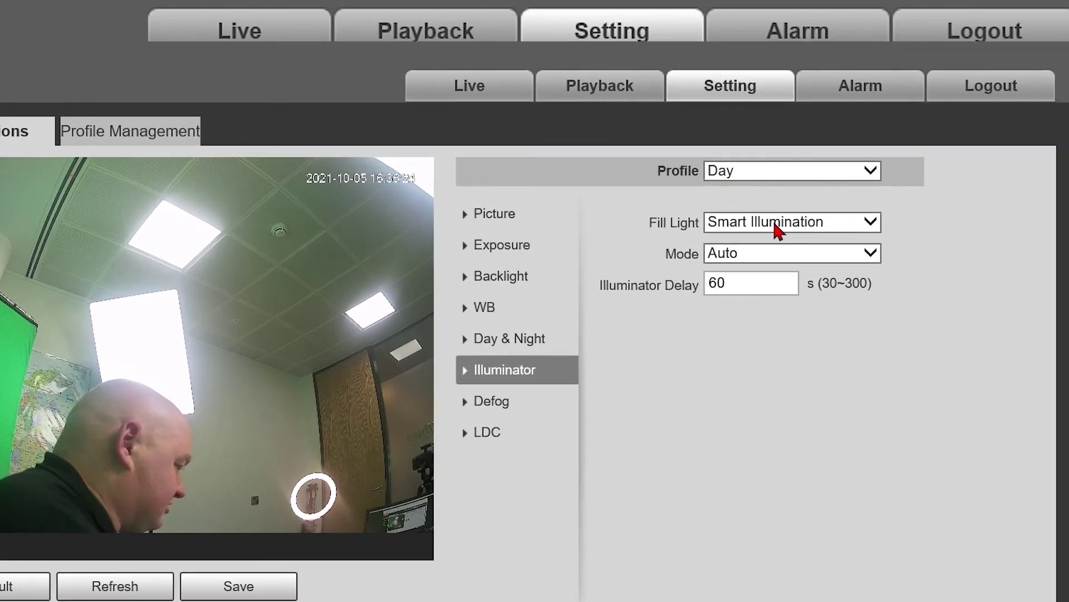
{"action": "left_click", "coordinate": [792, 169]}
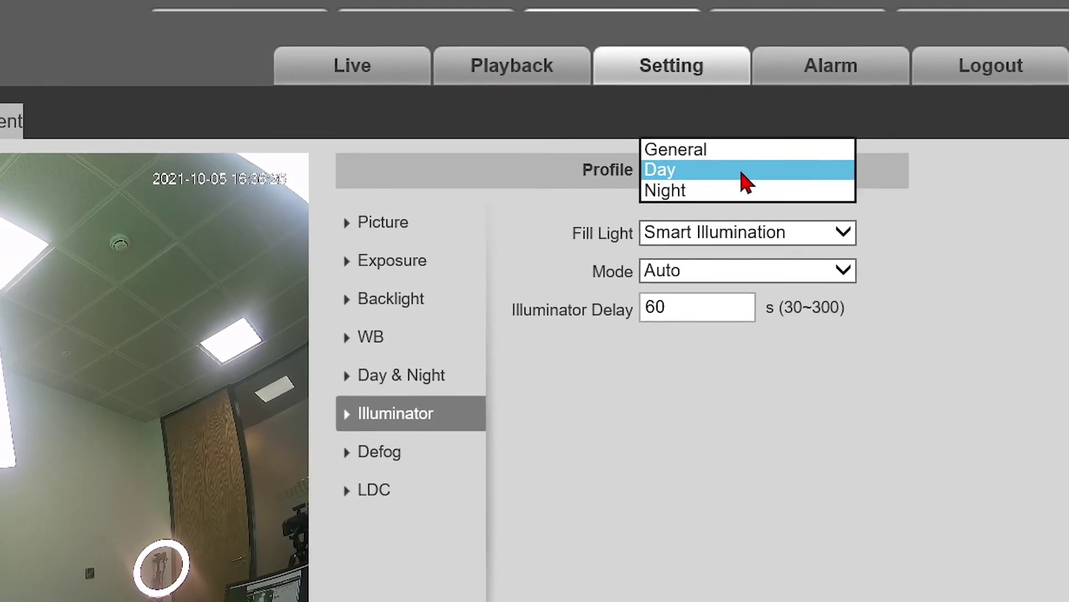
{"action": "left_click", "coordinate": [951, 234]}
{"action": "left_click", "coordinate": [732, 183]}
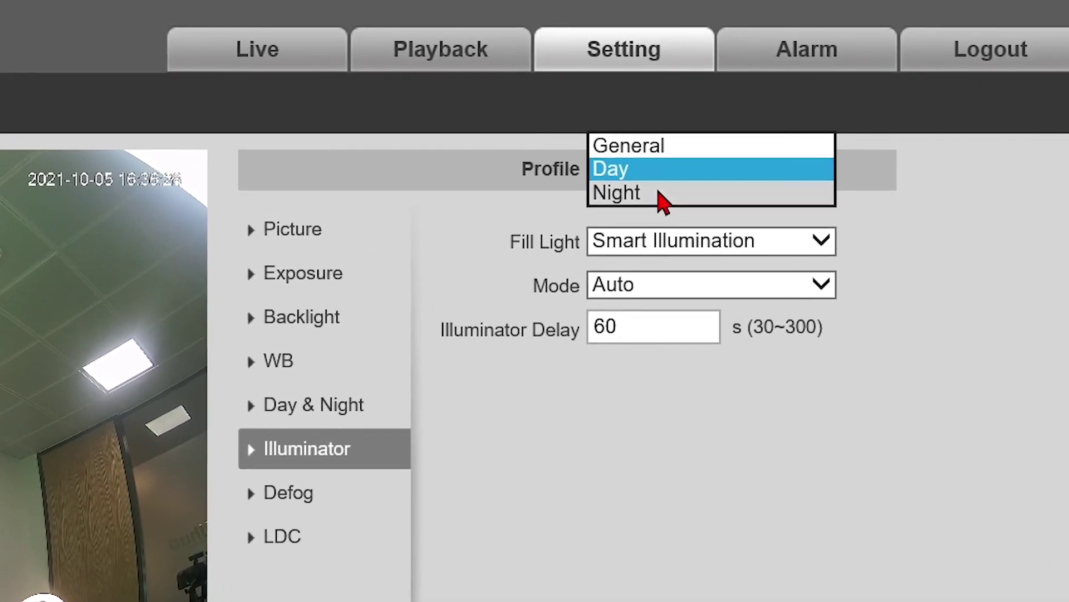
{"action": "left_click", "coordinate": [668, 192]}
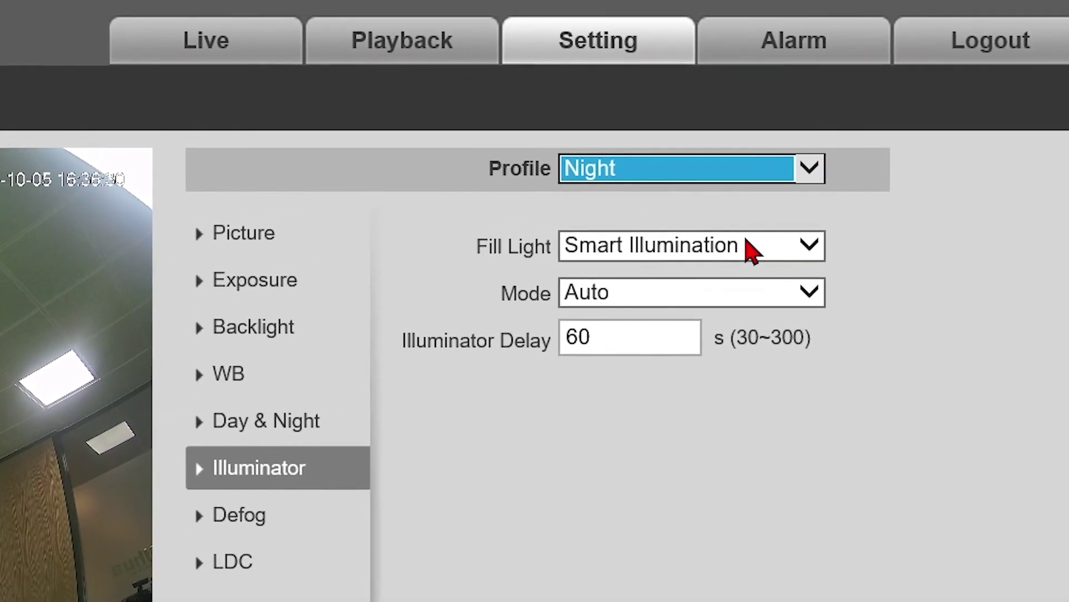
{"action": "left_click", "coordinate": [751, 252]}
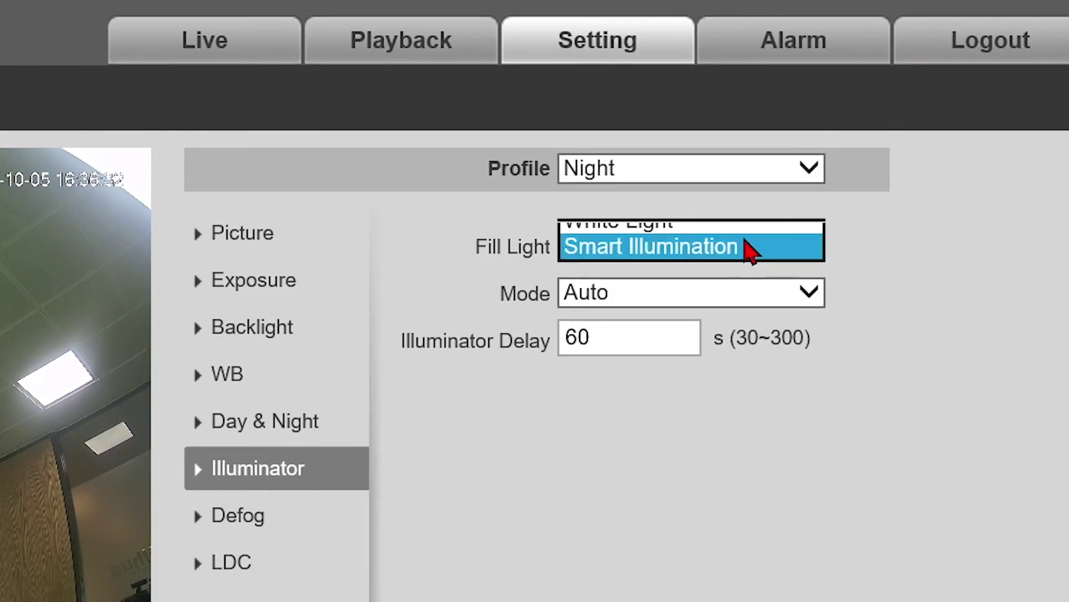
{"action": "left_click", "coordinate": [661, 198]}
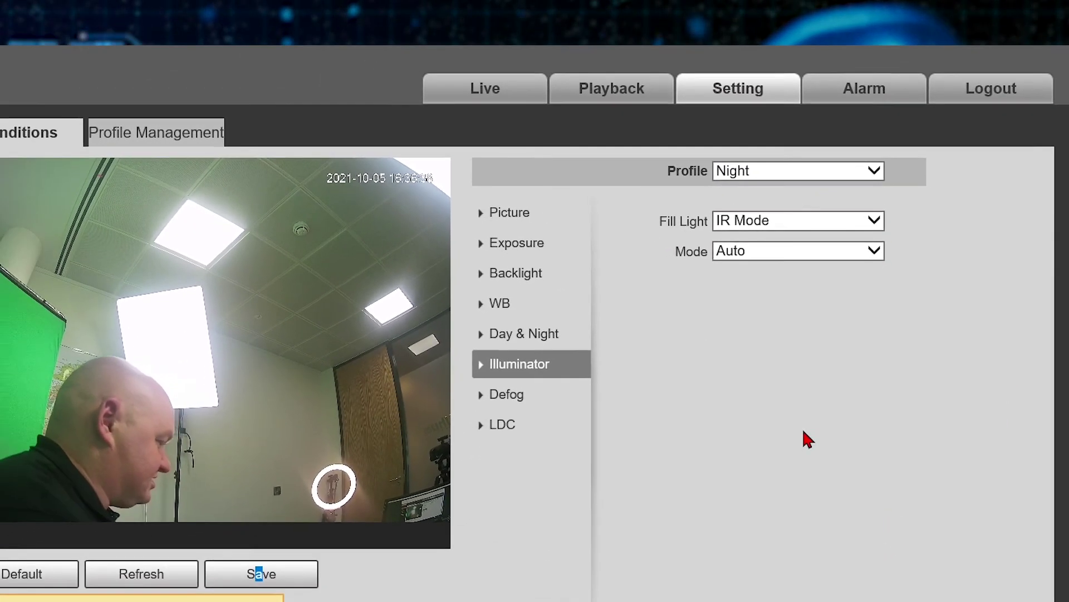
{"action": "left_click", "coordinate": [303, 572]}
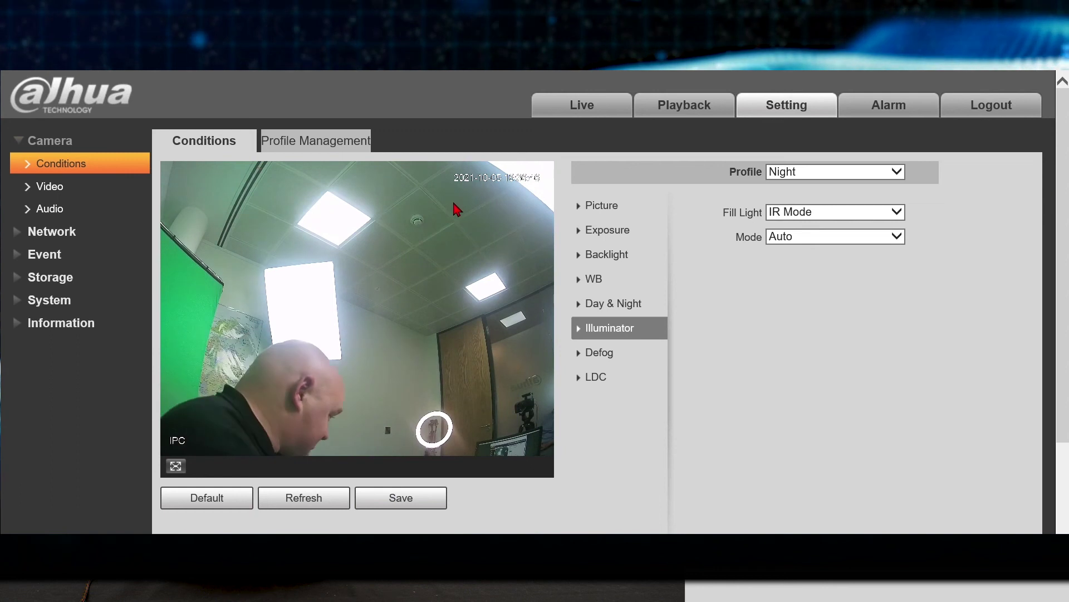
{"action": "left_click", "coordinate": [366, 140]}
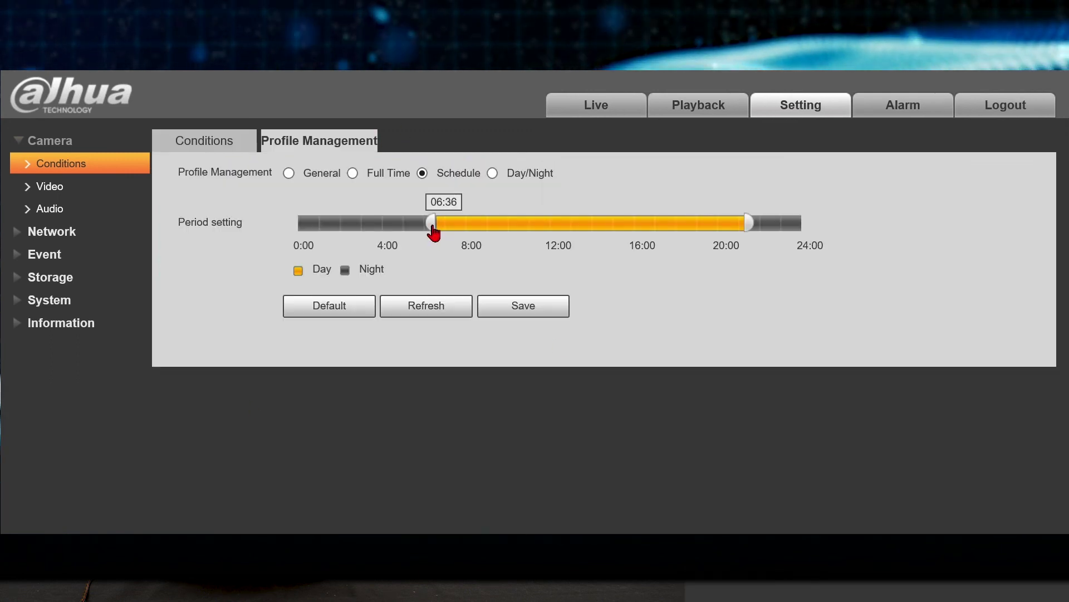